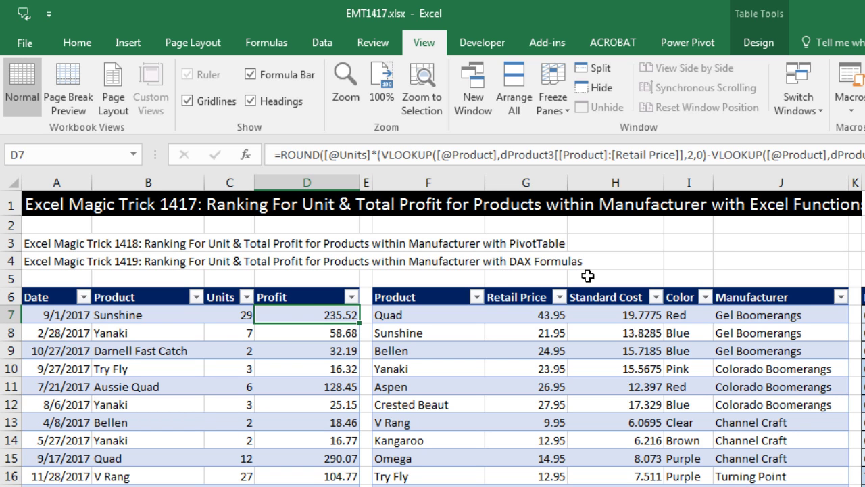
- Examine the overall and within-manufacturer ranks for Total Profit and Profit per Unit in the finished report table
click(156, 329)
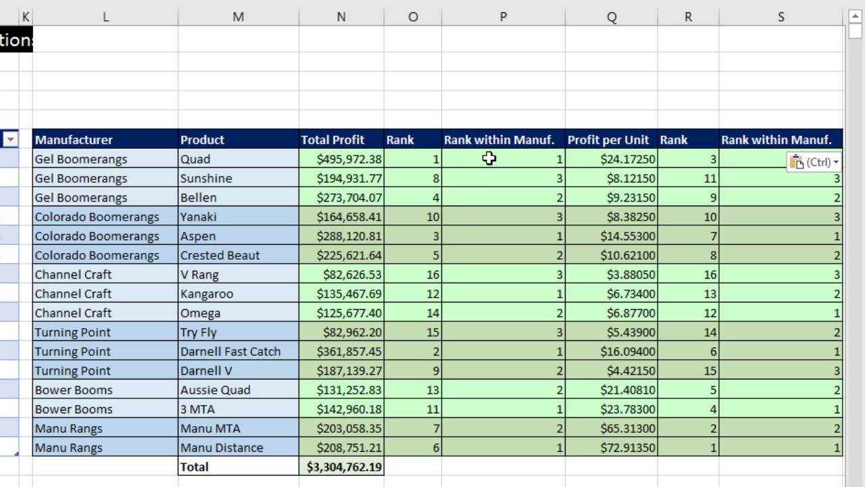
drag(94, 159, 519, 201)
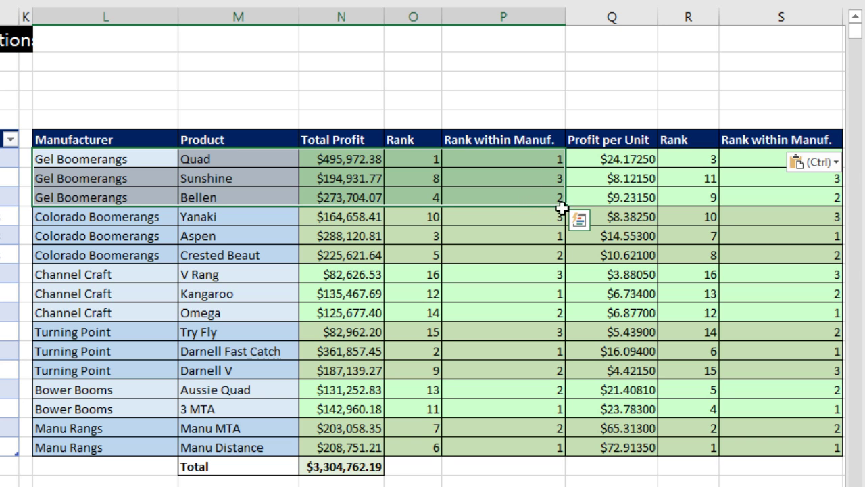
click(634, 159)
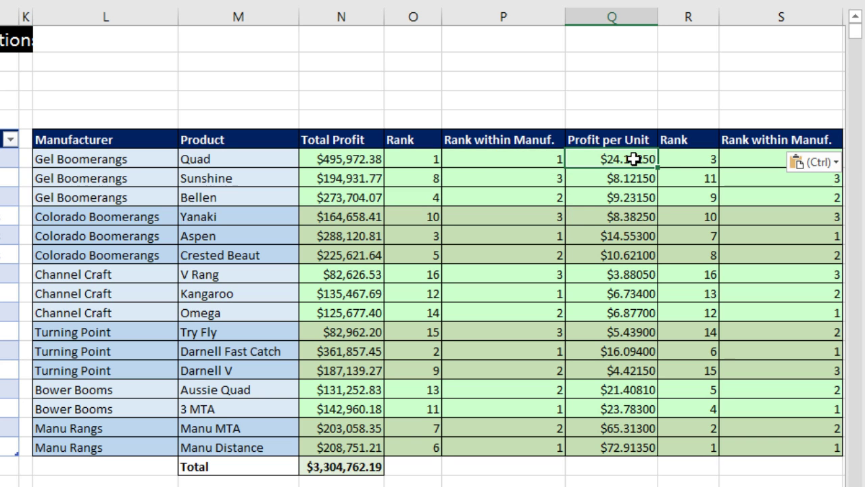
click(675, 158)
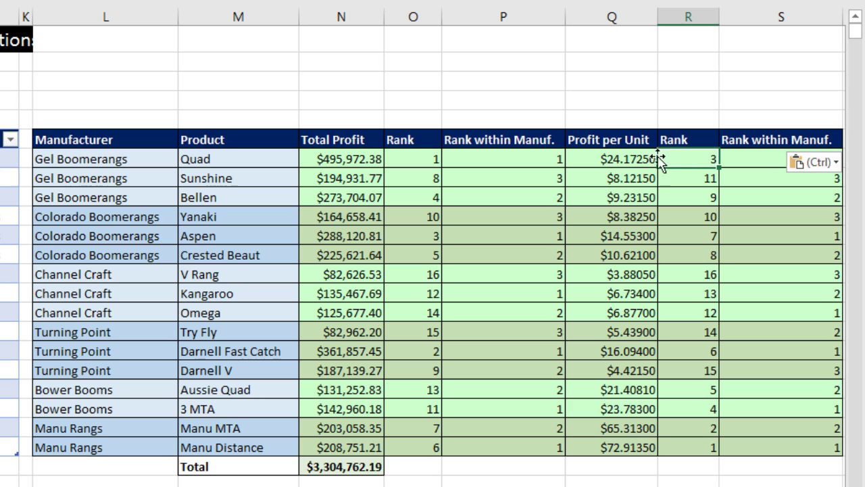
click(735, 156)
drag(736, 155, 743, 194)
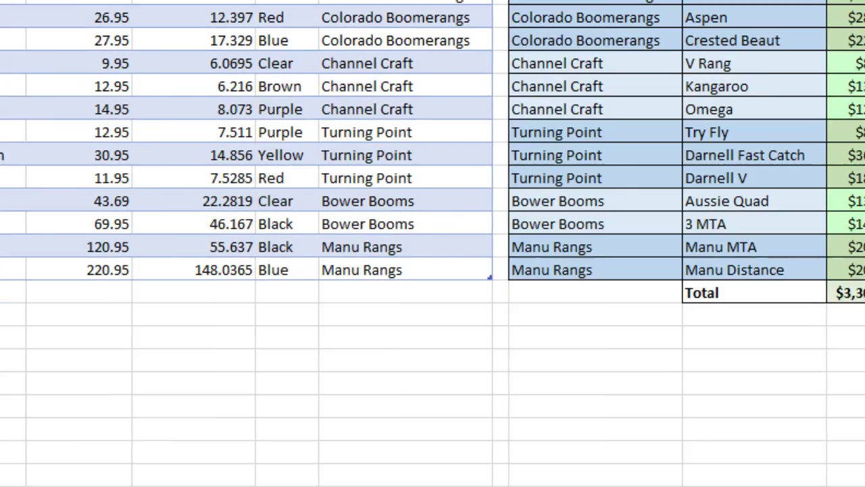
- Switch to sheet 1417 with the pending copy cancelled and hide columns F through K
click(51, 422)
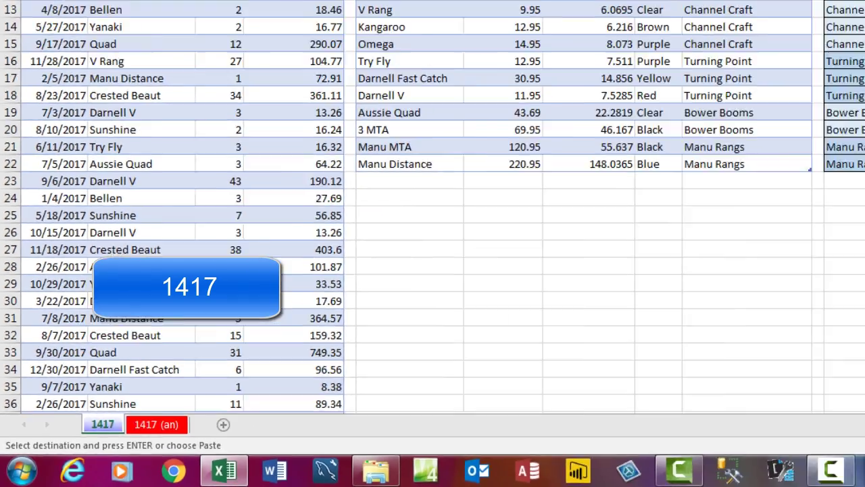
key(Escape)
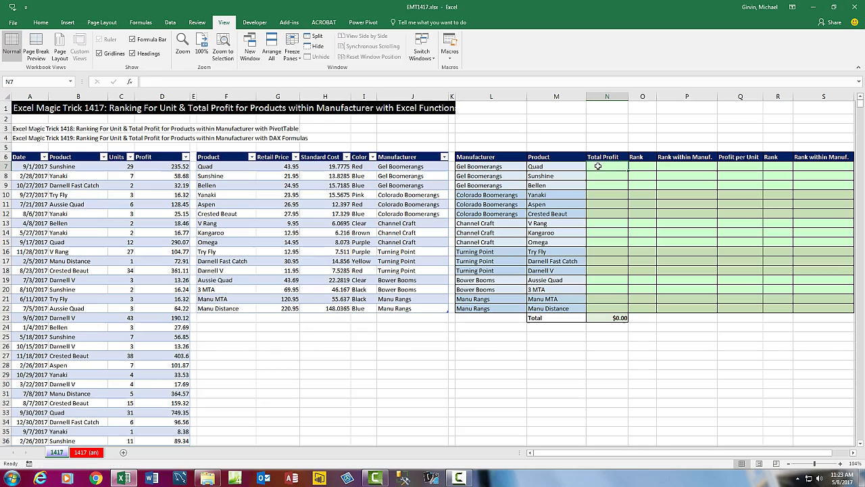
drag(227, 96, 453, 96)
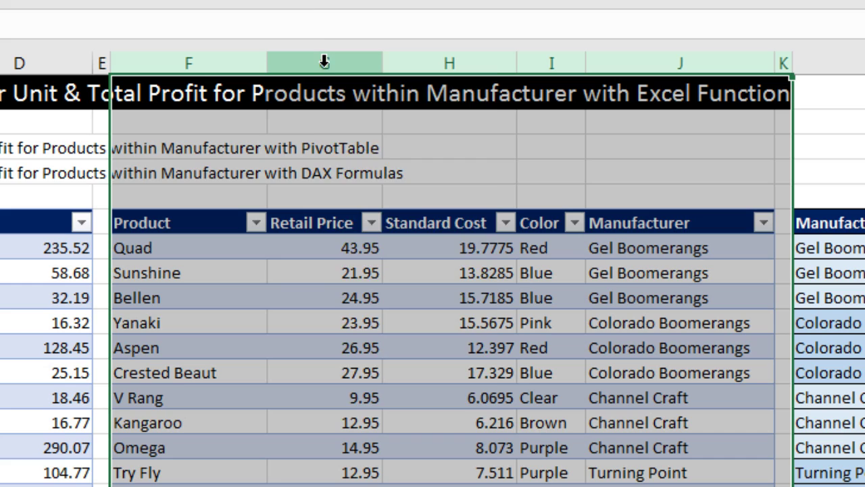
right_click(269, 97)
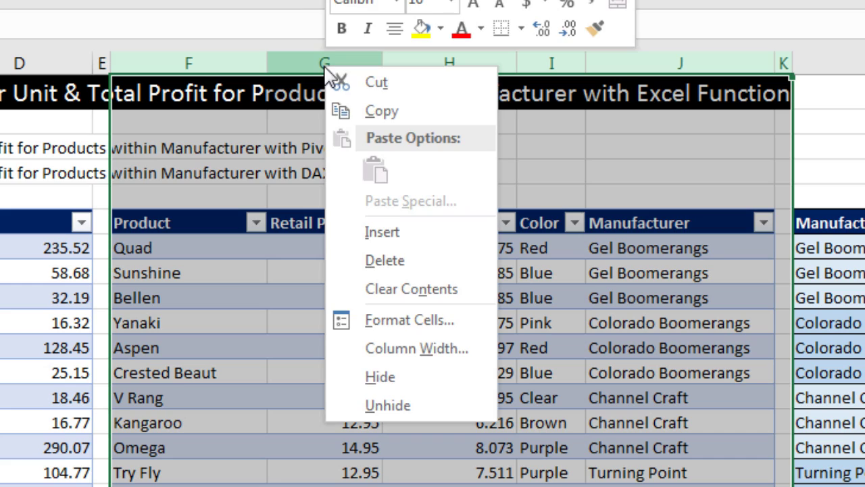
click(386, 382)
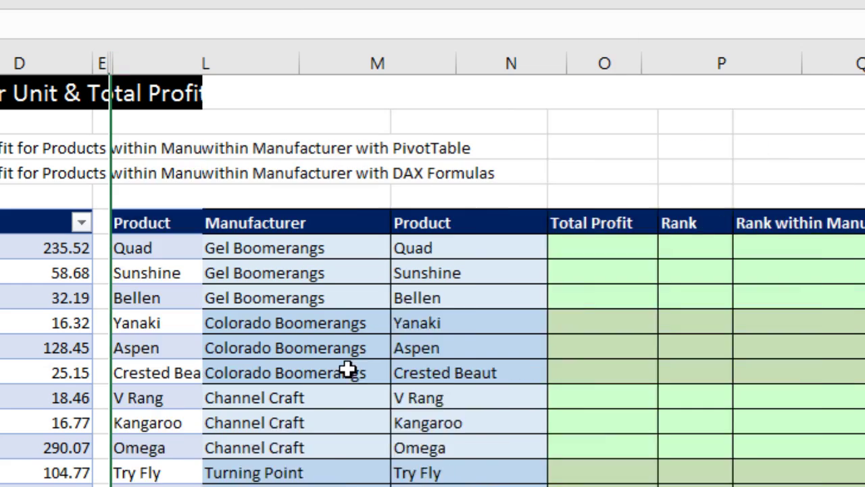
- Enter the Total Profit formula =SUMIFS(fUnits[Profit],fUnits[Product],M7) in cell N7
click(518, 256)
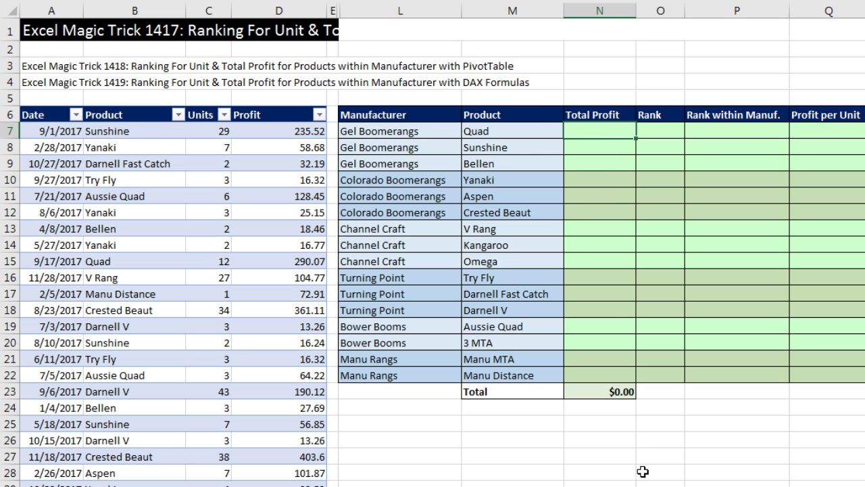
text(=sum)
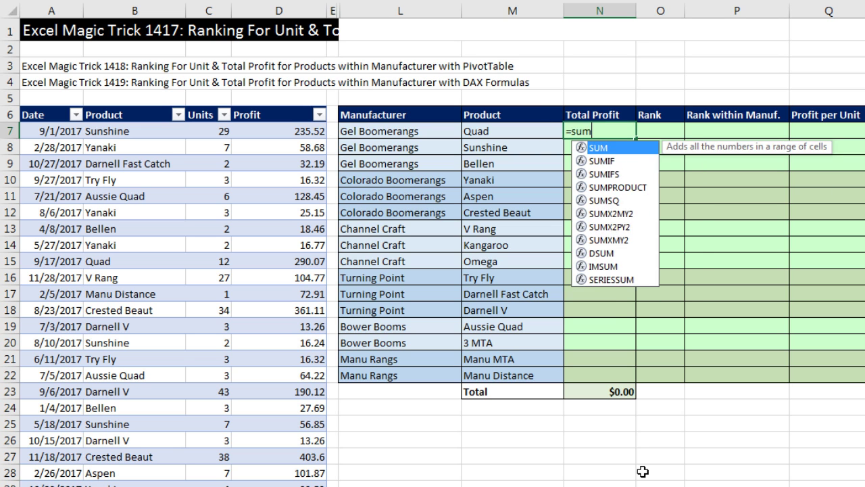
text(ifs()
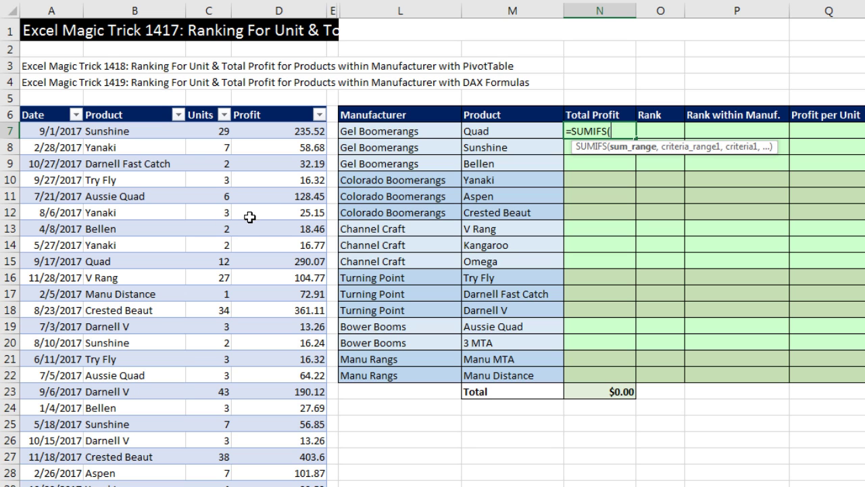
click(274, 105)
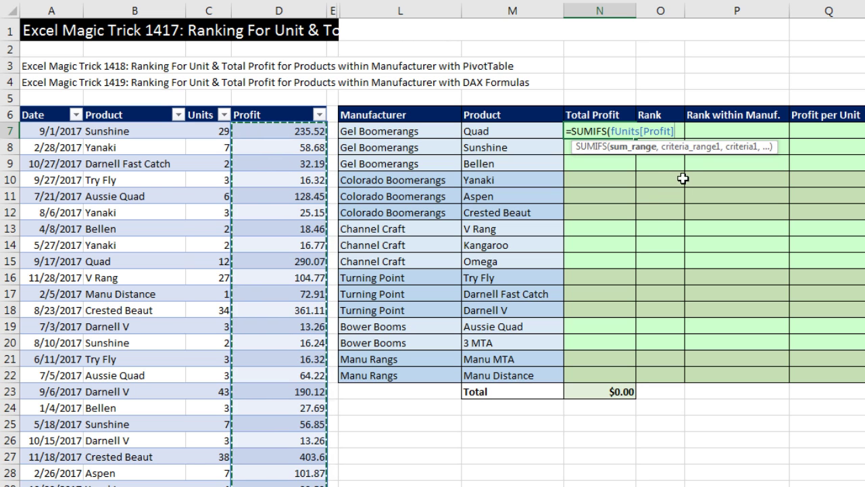
text(,)
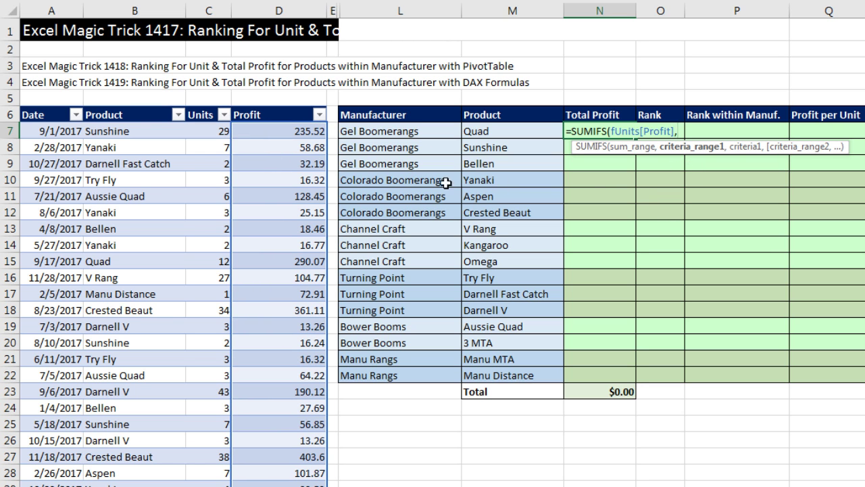
click(107, 106)
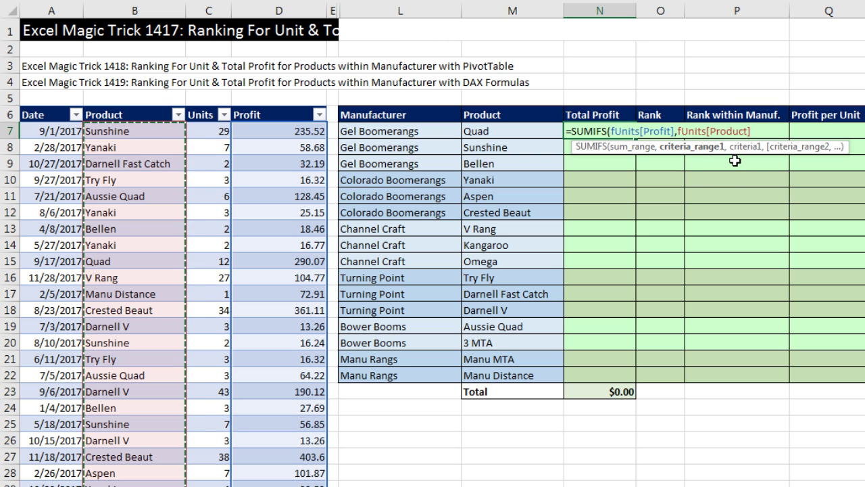
text(,)
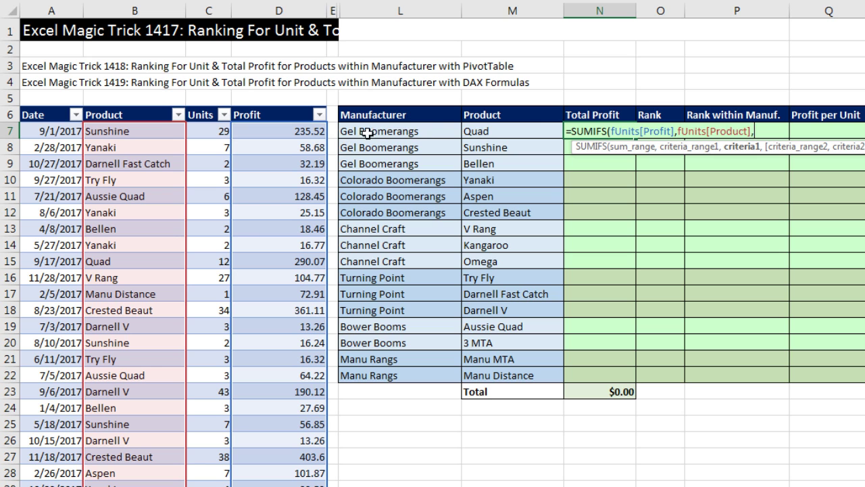
click(525, 131)
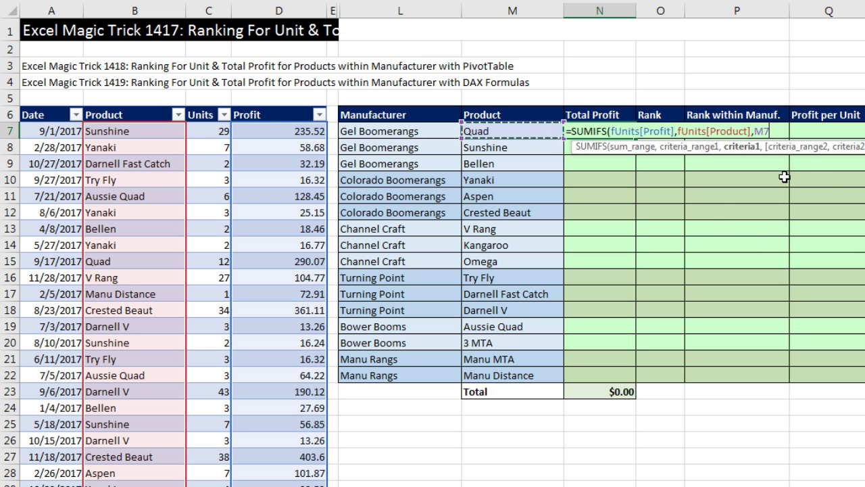
text())
key(Return)
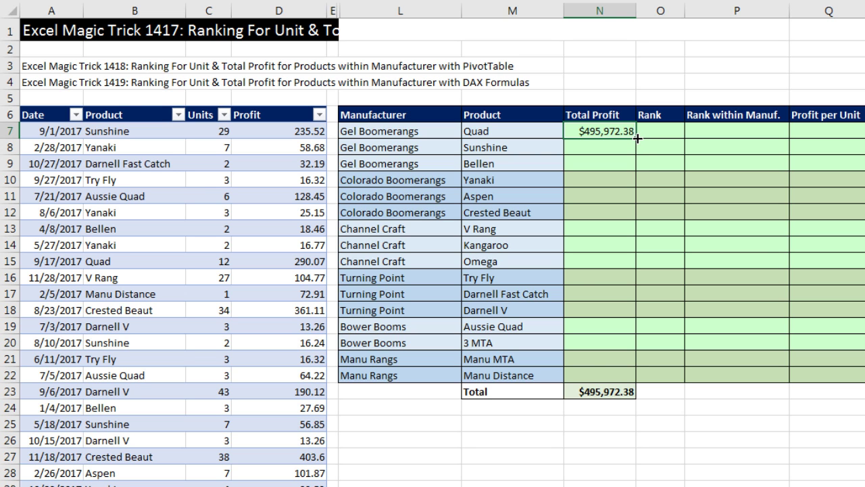
- Copy the Total Profit formula from N7 down to N22 and check the cell references in N22
drag(637, 138, 638, 379)
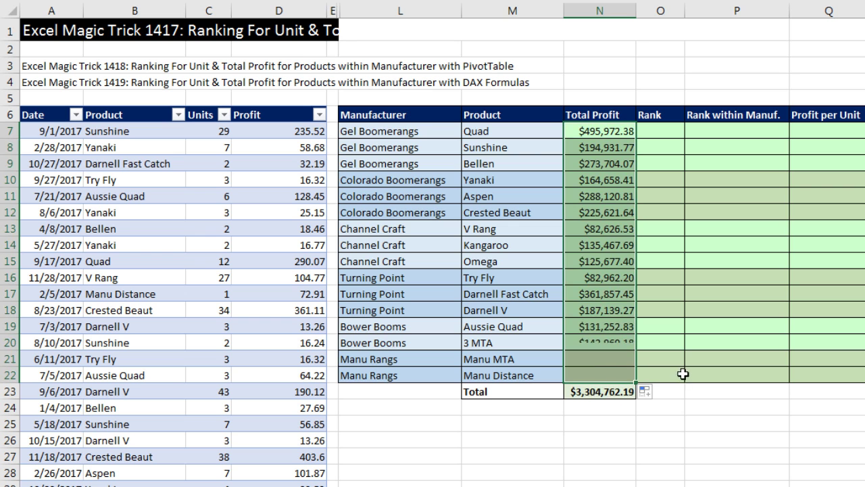
click(595, 376)
key(F2)
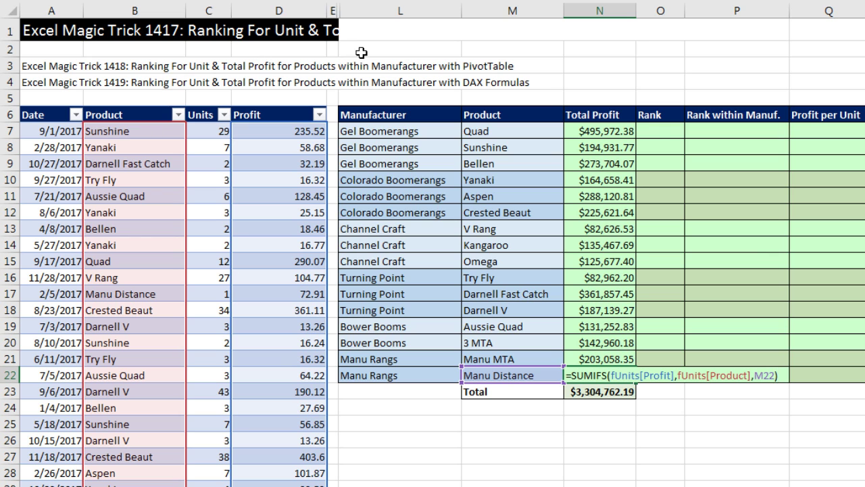
key(Escape)
- Change the Total Profit fill in N7:N22 to Fill Without Formatting
click(642, 130)
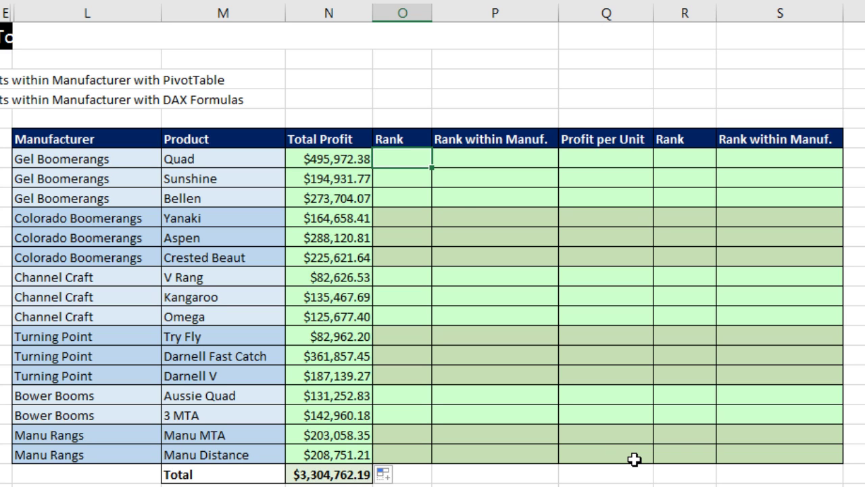
click(362, 154)
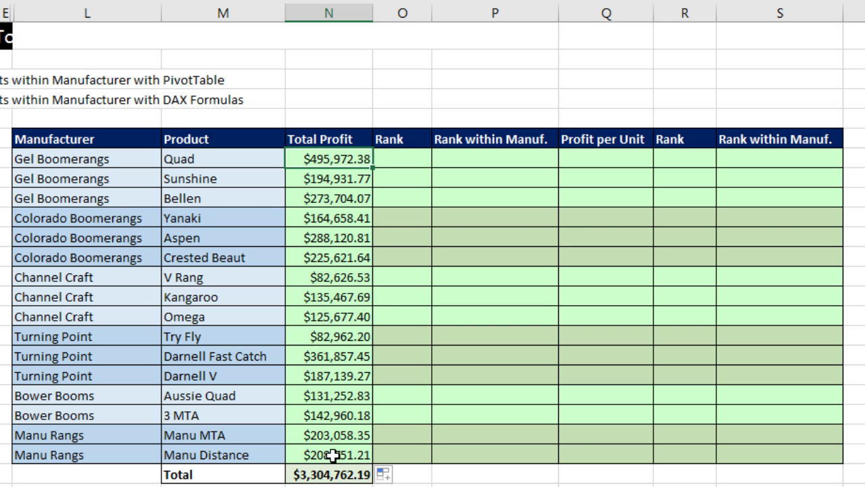
click(405, 158)
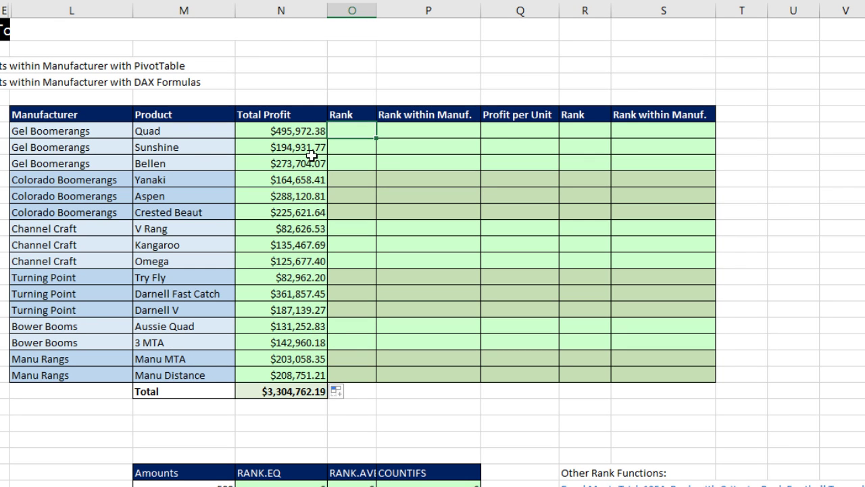
click(349, 393)
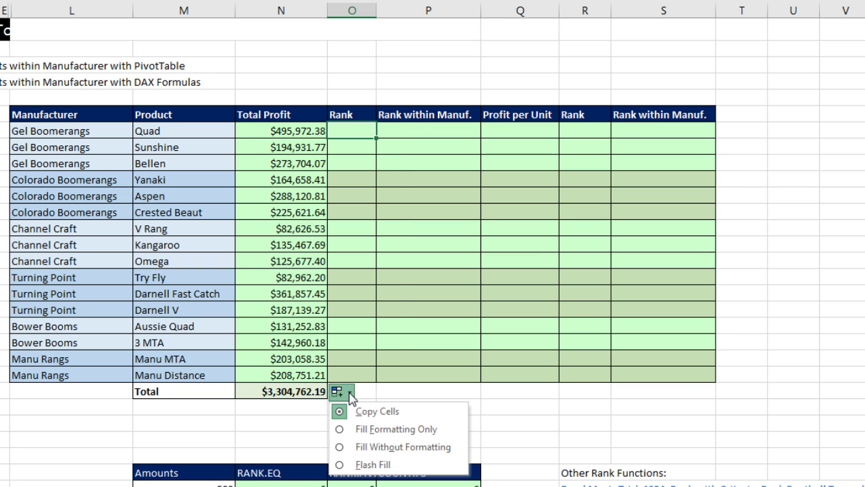
click(344, 448)
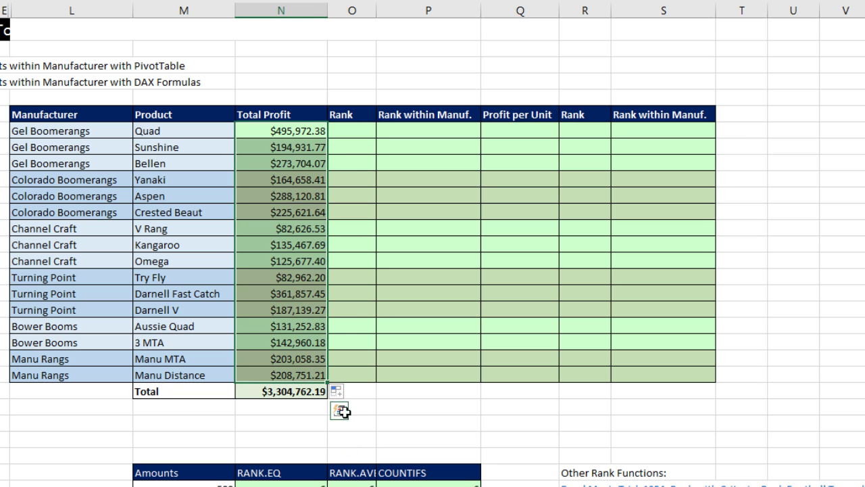
- Enter the Rank formula =RANK.EQ(N7,$N$7:$N$22) in cell O7
click(366, 134)
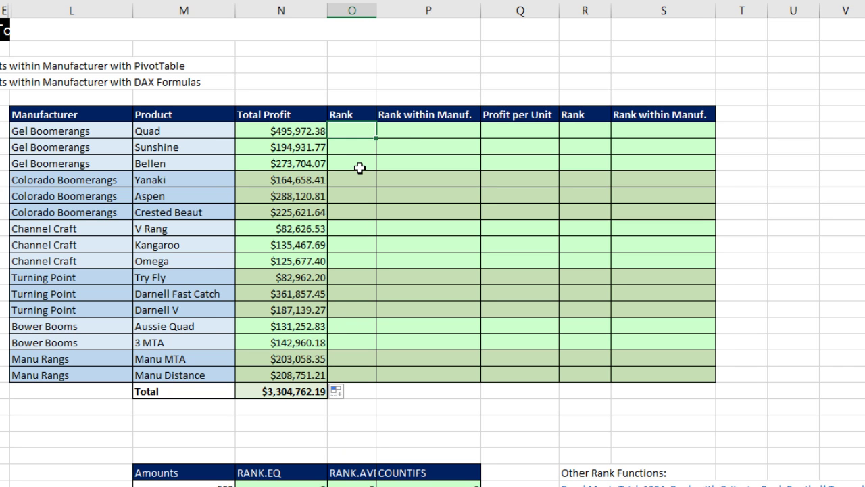
text(=r)
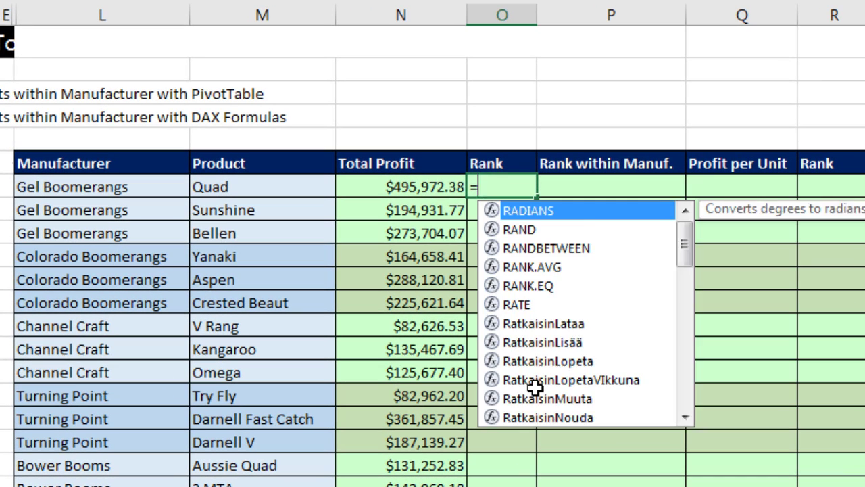
text(ank)
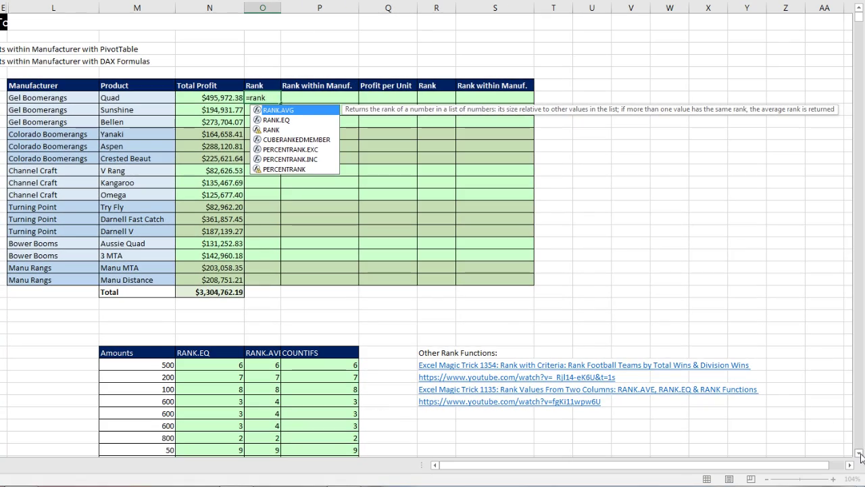
scroll(861, 457, down, 3)
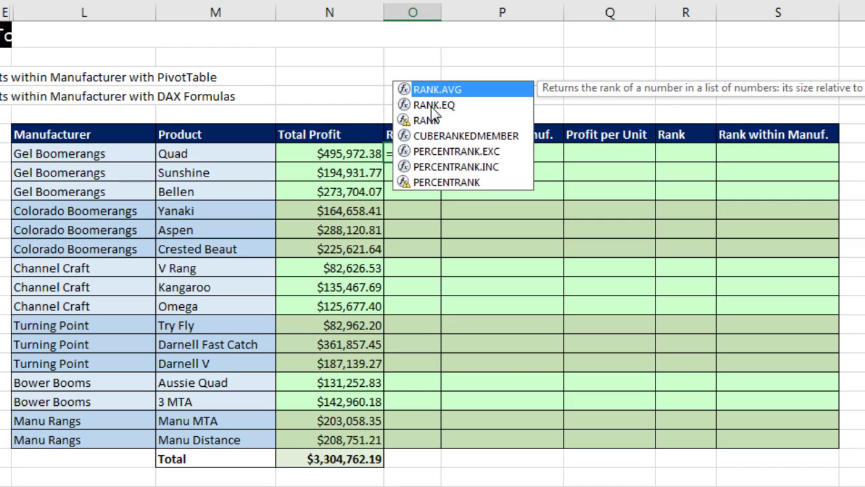
click(273, 121)
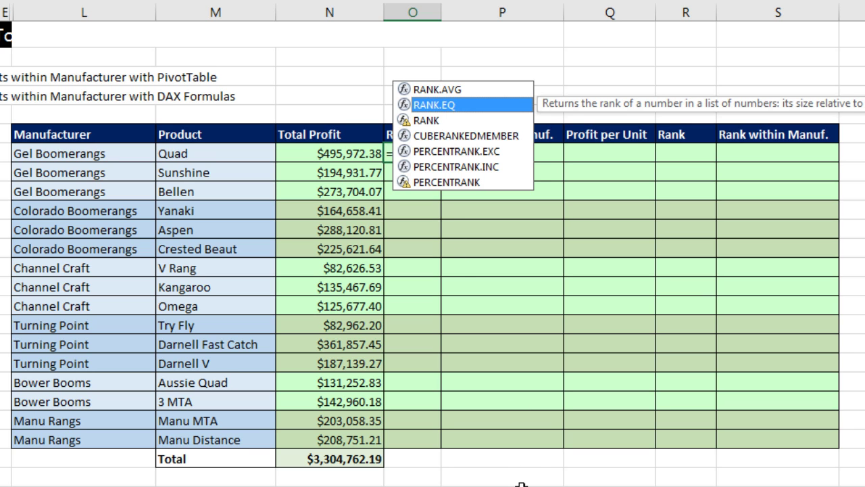
key(Tab)
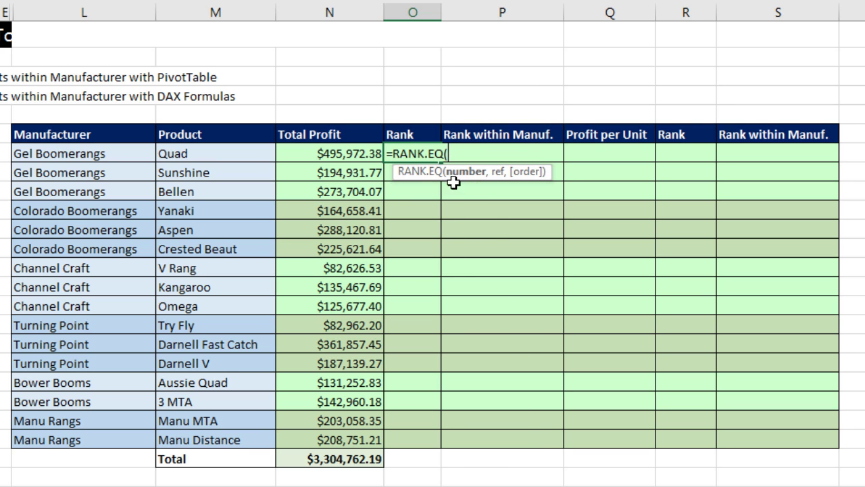
click(332, 153)
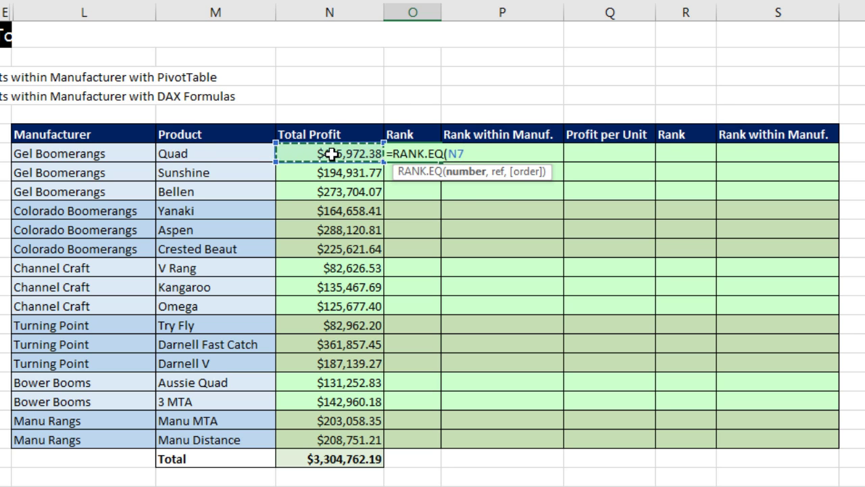
text(,)
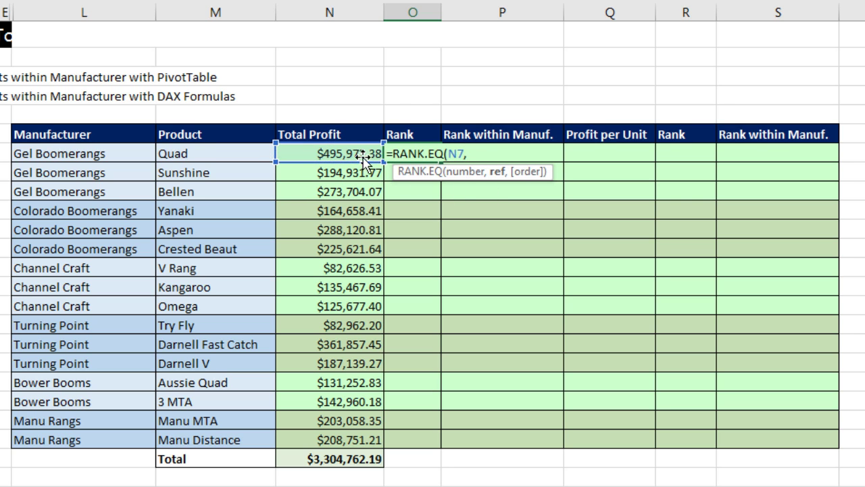
drag(351, 154, 332, 432)
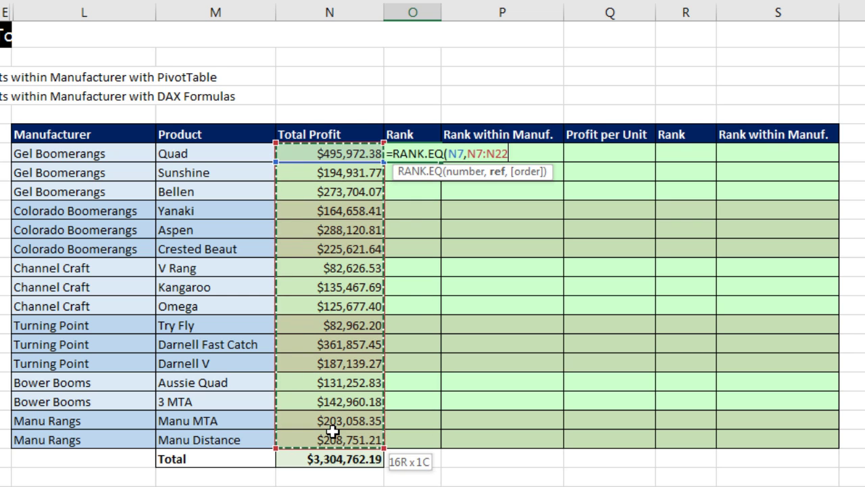
key(F4)
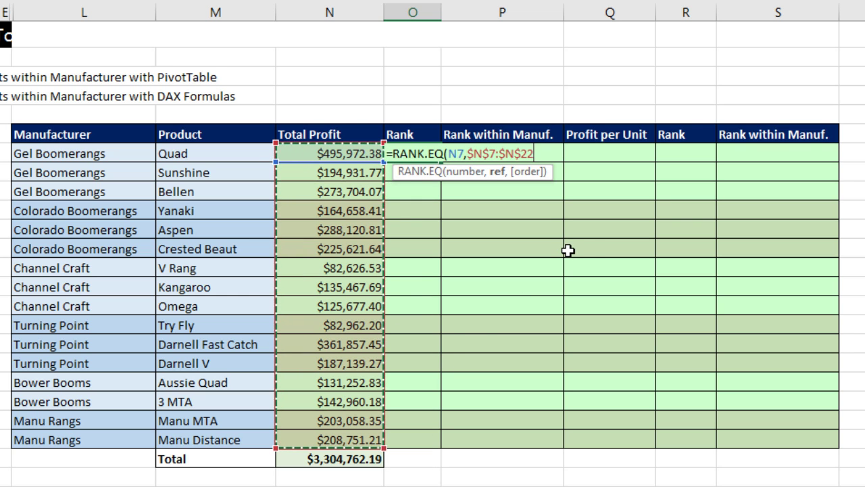
text(,)
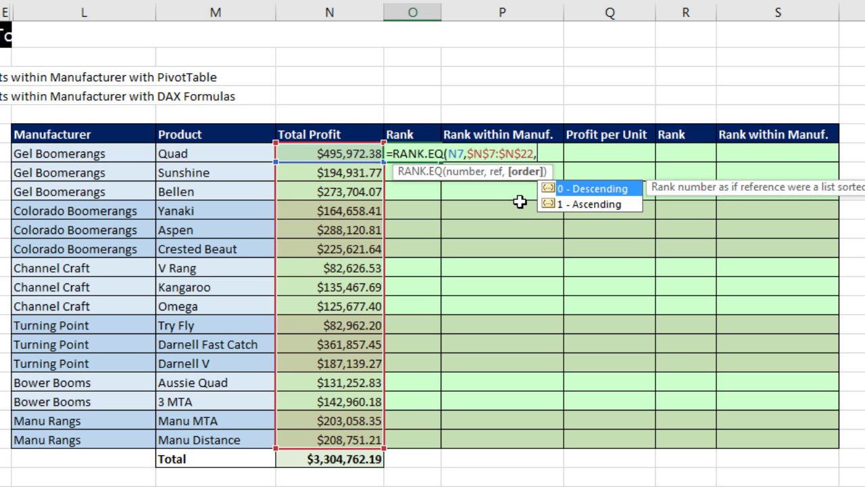
key(BackSpace)
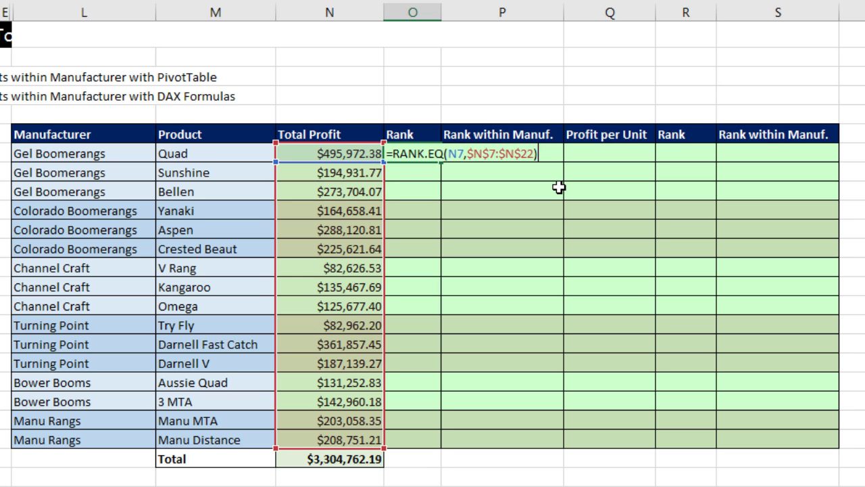
key(ctrl+Return)
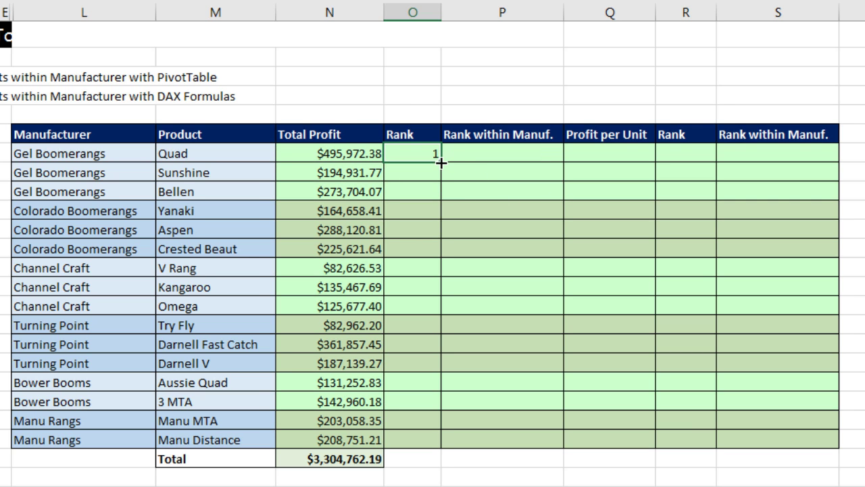
- Copy the Rank formula from O7 down to O22 using Fill Without Formatting
double_click(440, 162)
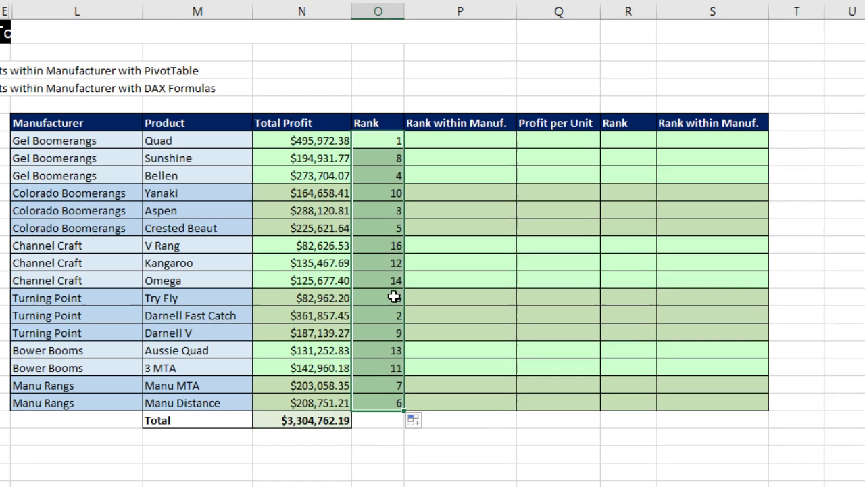
click(390, 390)
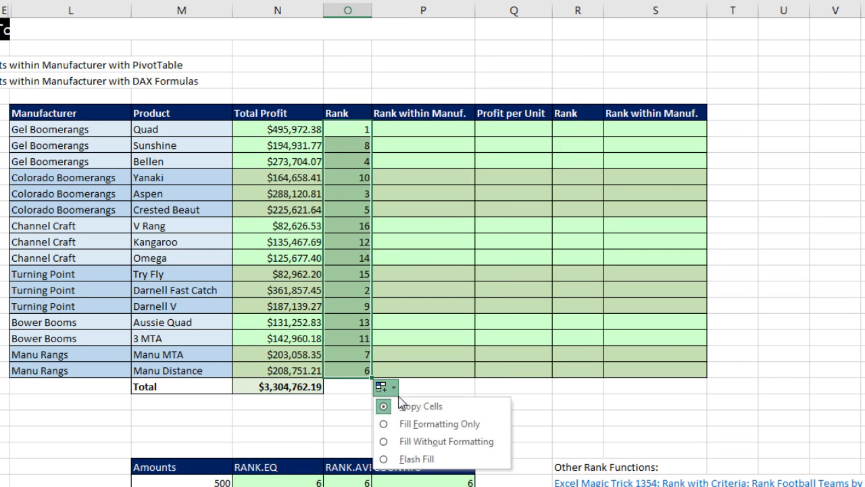
click(421, 442)
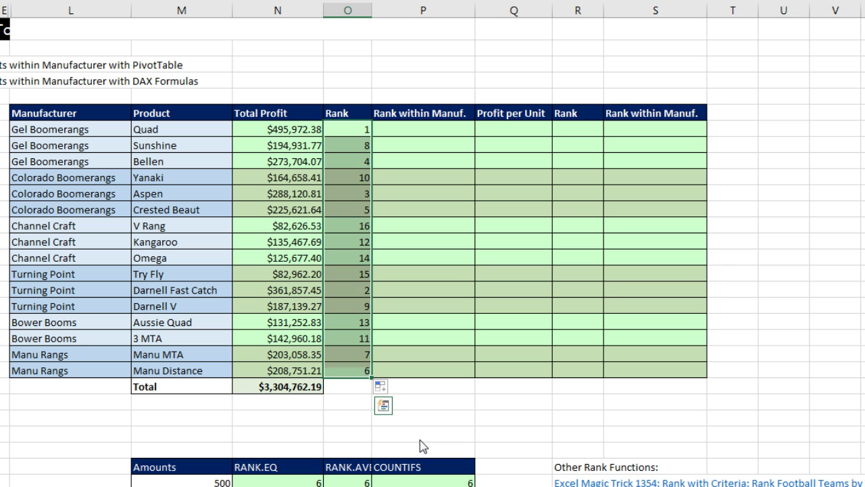
- Check the cell references of the Rank formula in O22 and review the overall ranks and the Gel Boomerangs rows
click(359, 363)
key(F2)
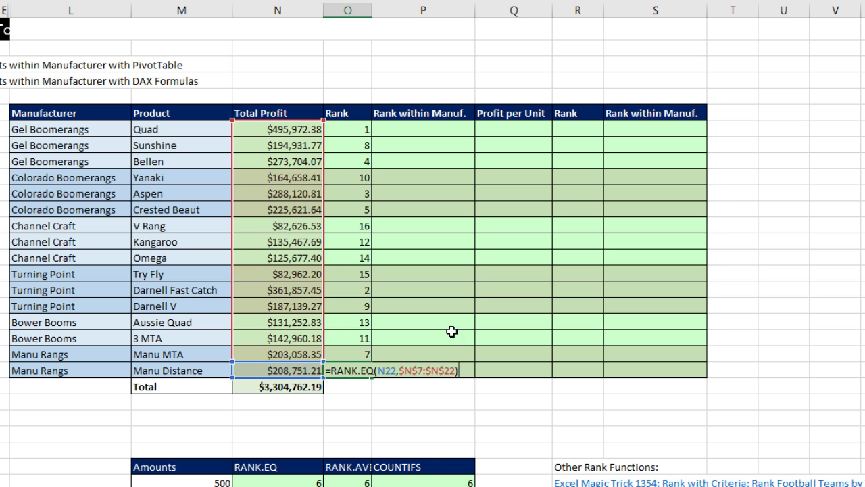
key(Escape)
click(347, 130)
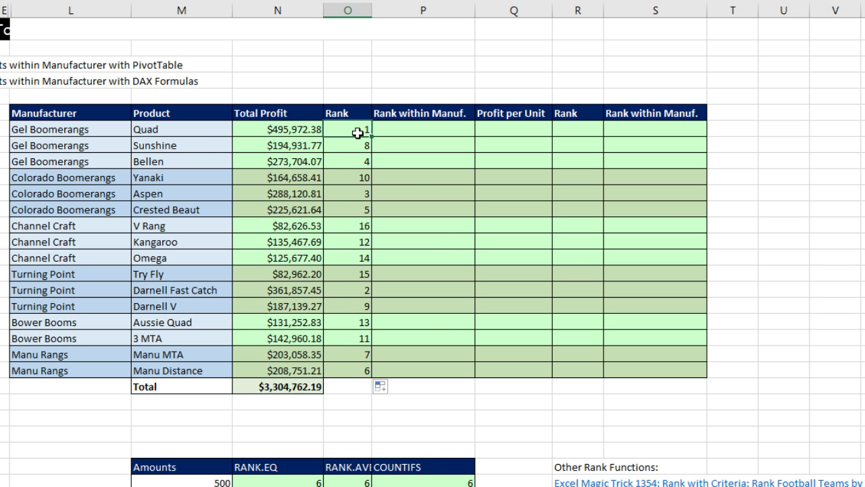
click(347, 290)
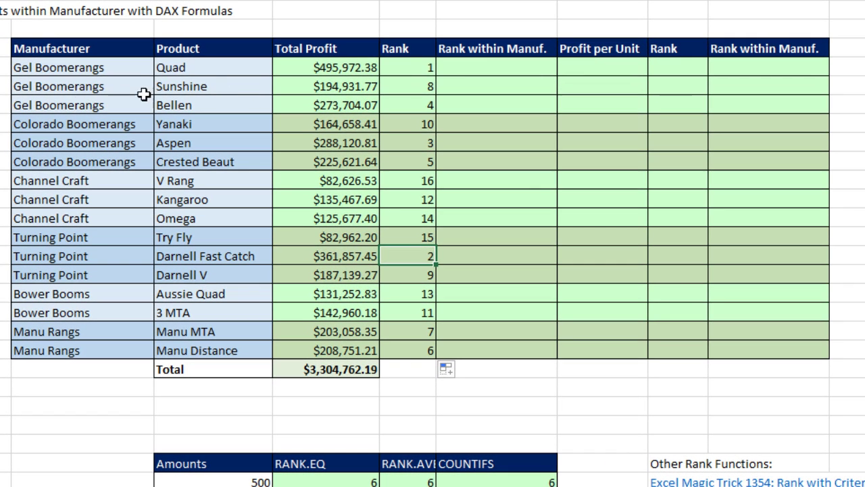
drag(70, 72, 506, 112)
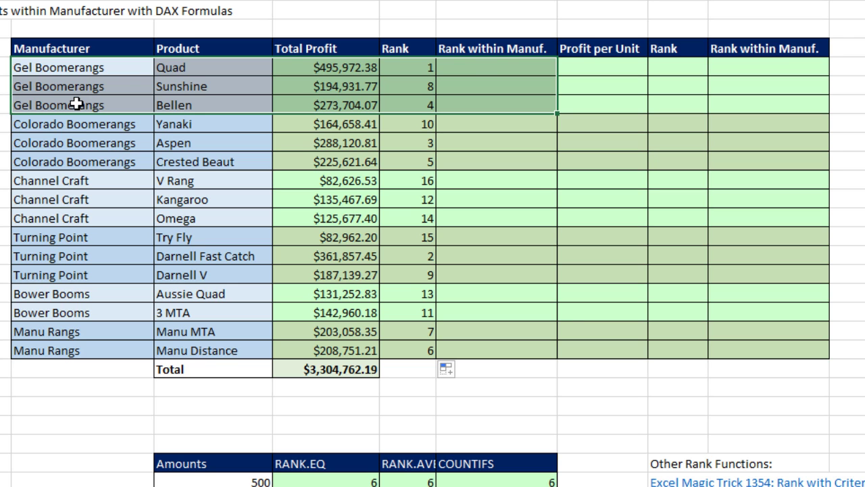
click(477, 65)
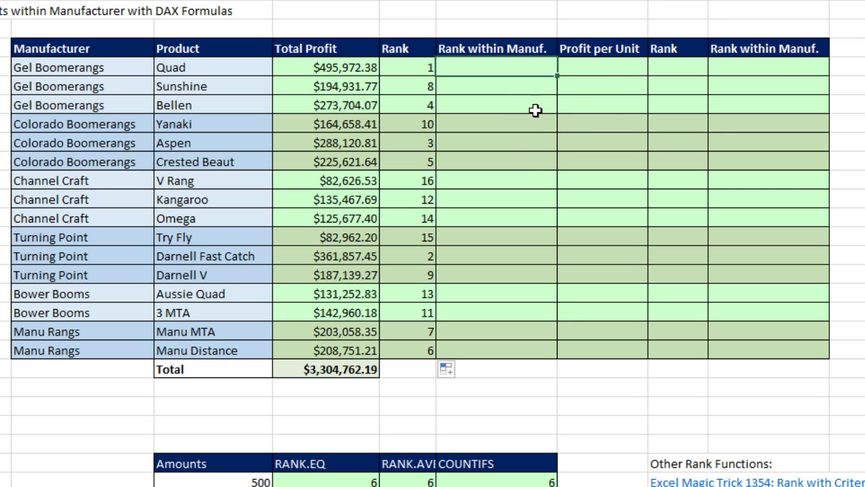
text(=rankif)
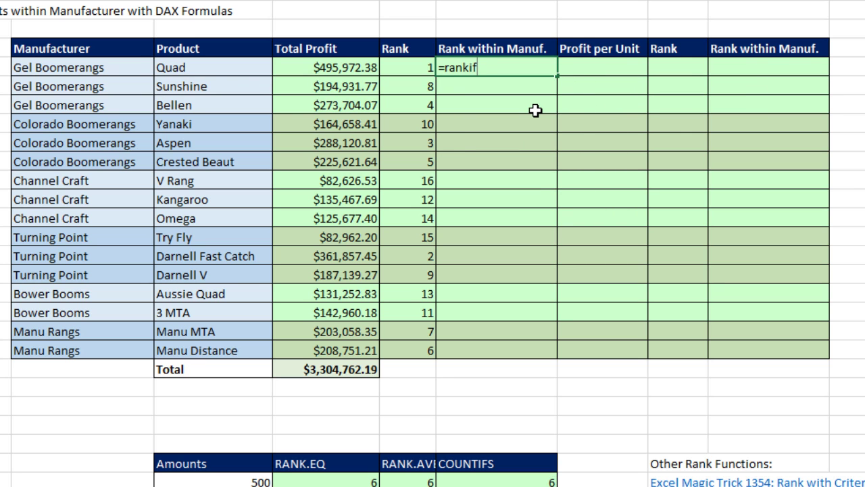
key(BackSpace)
key(BackSpace)
key(BackSpace)
key(BackSpace)
key(BackSpace)
key(BackSpace)
- Enter the Rank within Manuf. formula =COUNTIFS($L$7:$L$22,L7,$N$7:$N$22,">"&N7) in cell P7
text(countifs)
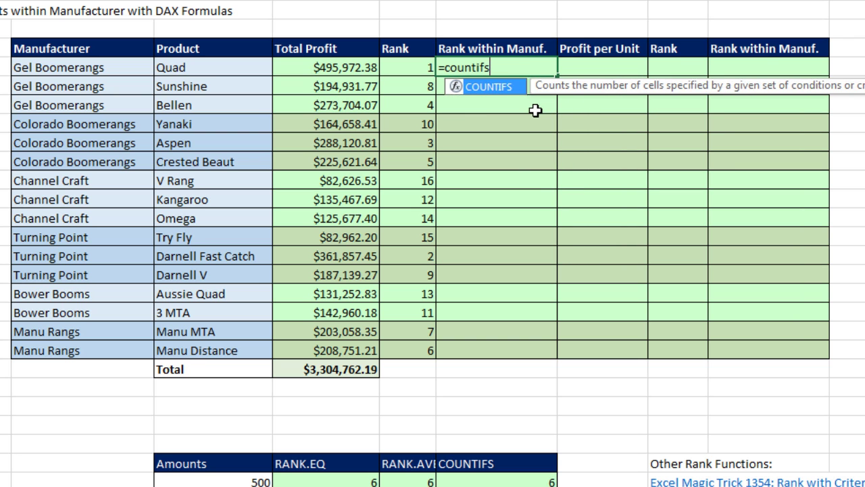
key(Tab)
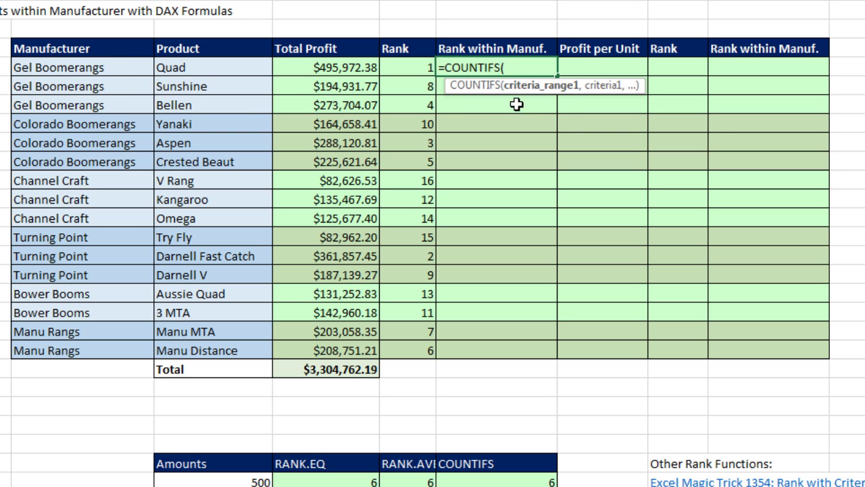
drag(125, 68, 101, 354)
key(F4)
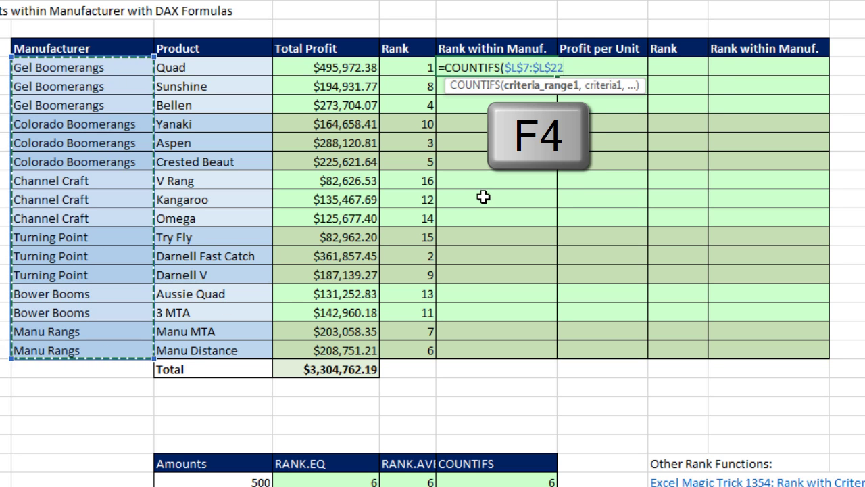
text(,)
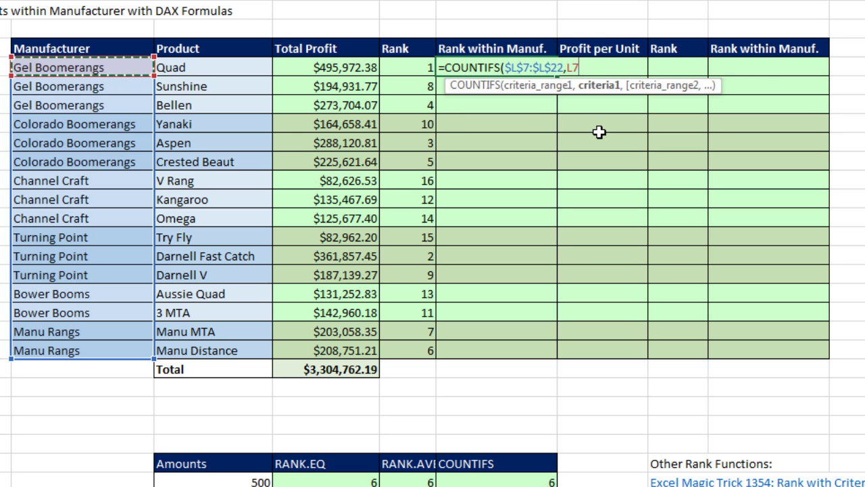
text(,)
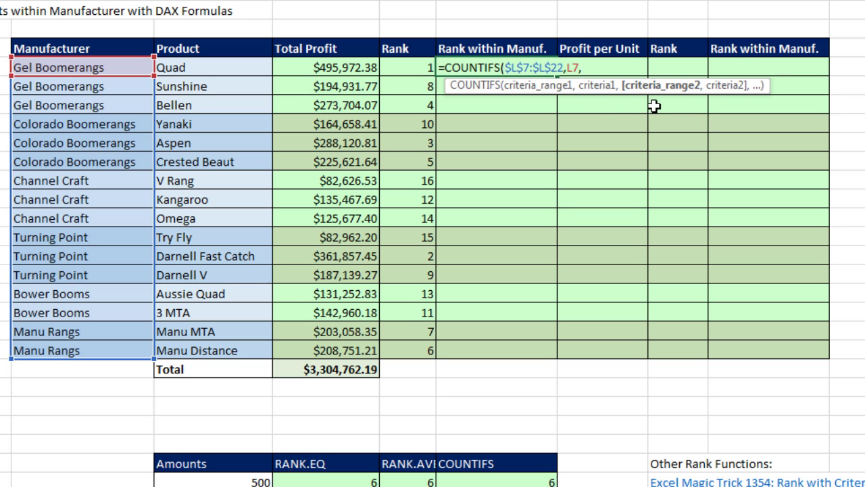
drag(342, 67, 355, 313)
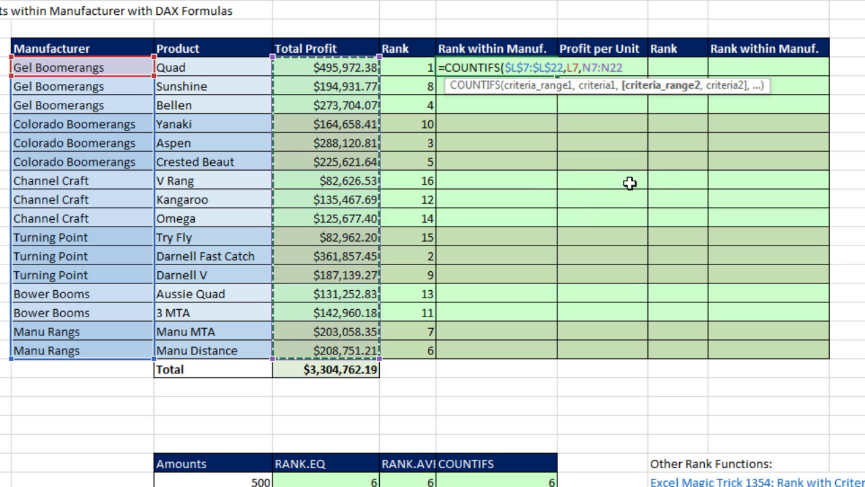
key(F4)
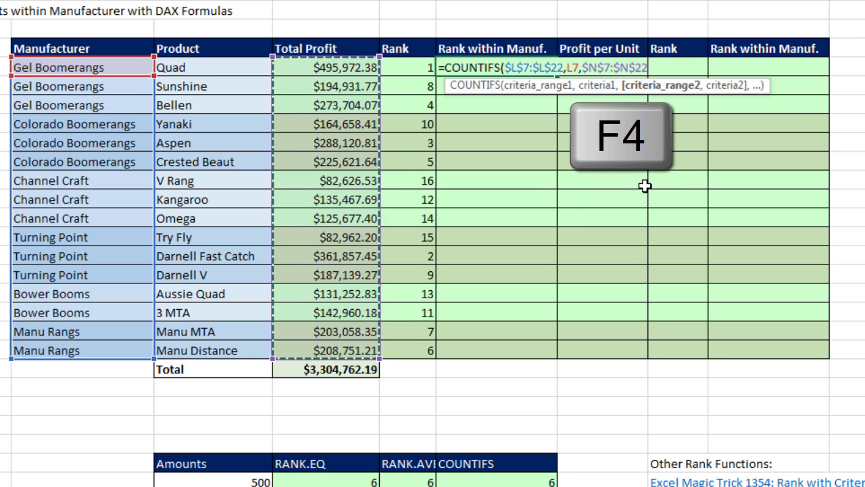
text(,)
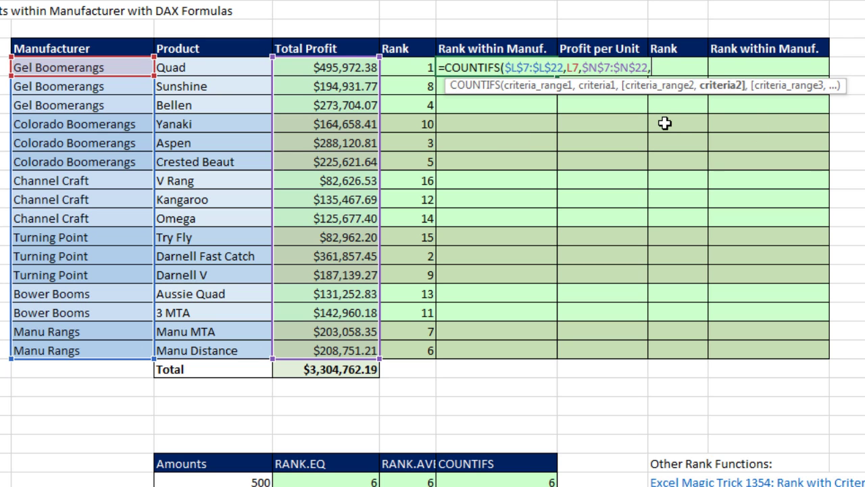
text(>)
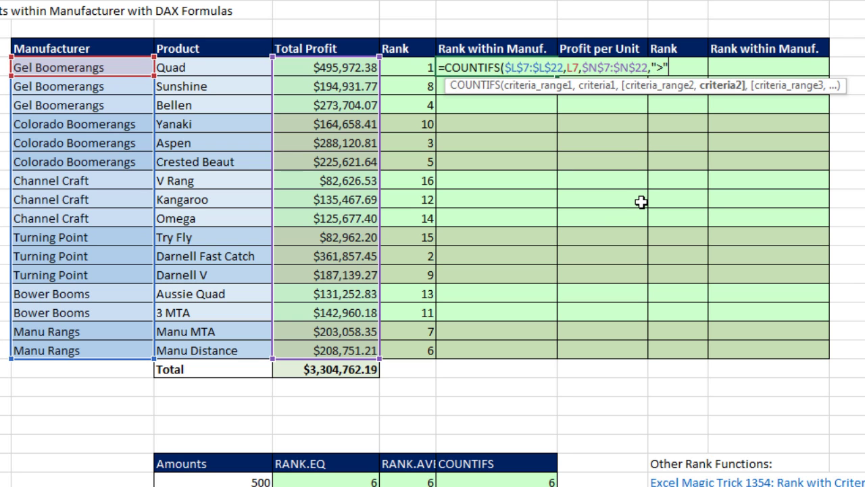
text(&)
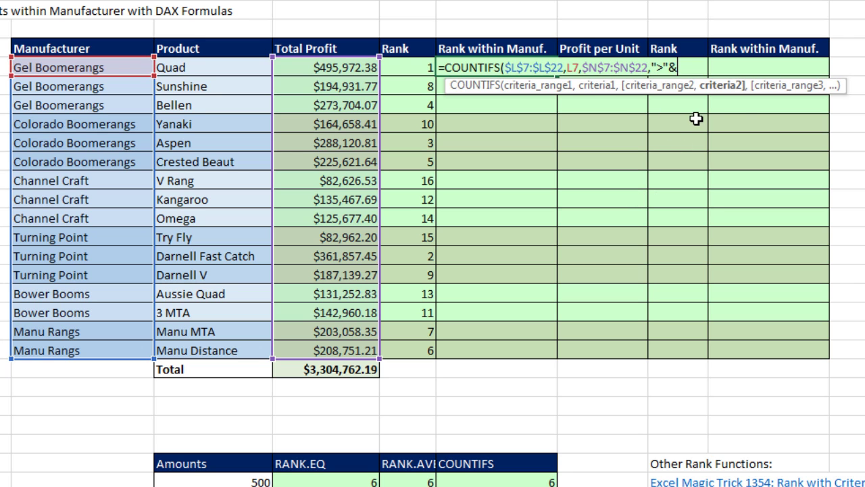
click(352, 69)
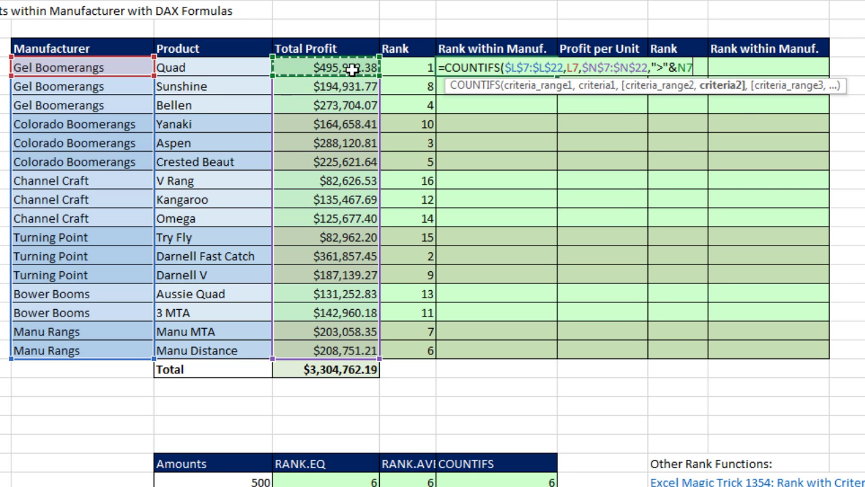
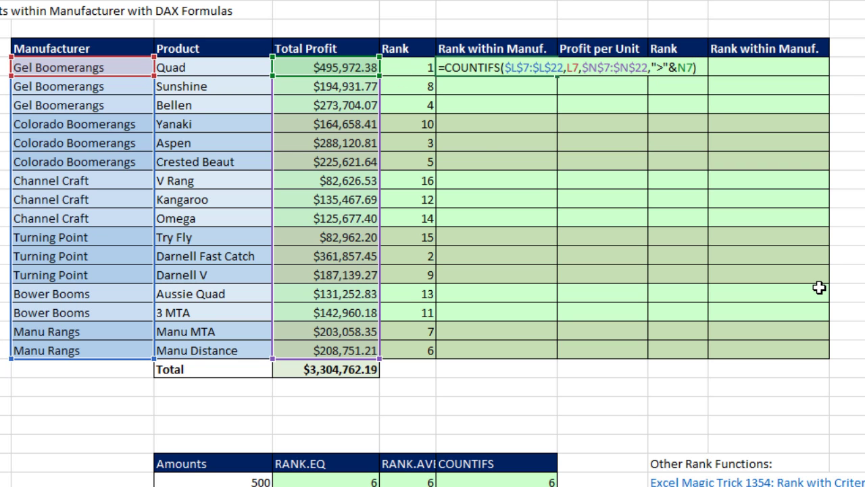
key(ctrl+Return)
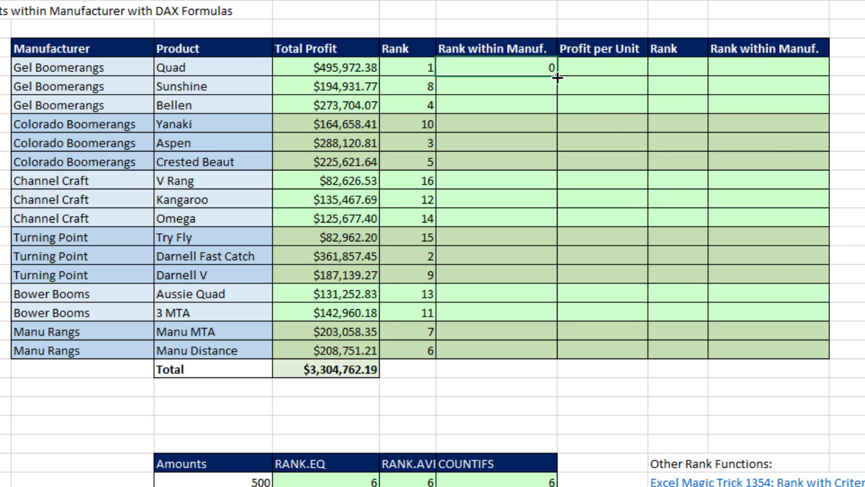
- Copy the Rank within Manuf. formula from P7 down to P22 using Fill Without Formatting
double_click(556, 76)
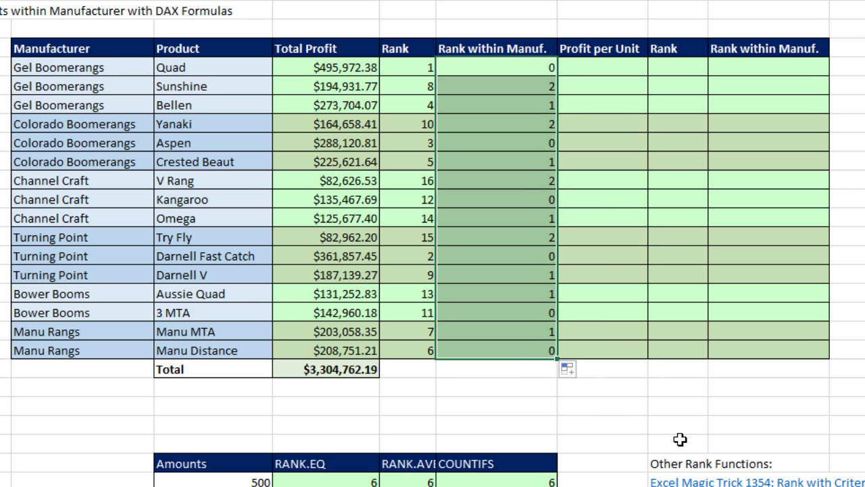
key(shift+alt+F10)
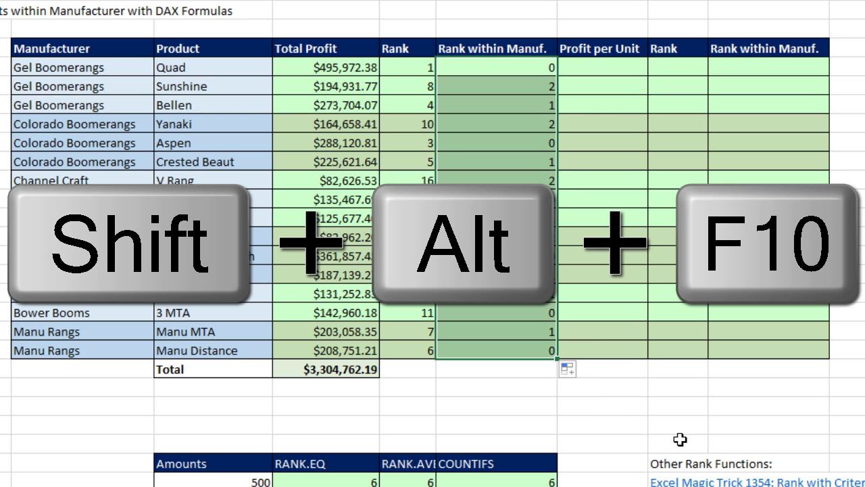
key(Down)
key(Down)
key(Down)
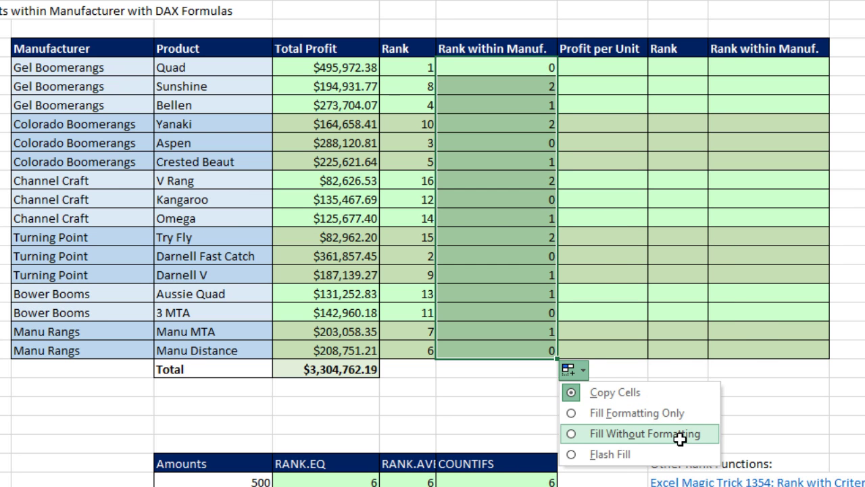
key(Return)
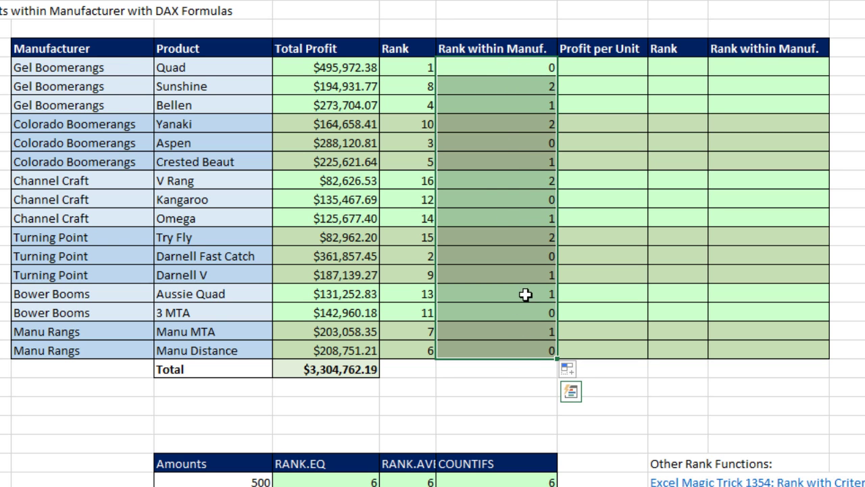
- Add +1 to the COUNTIFS formula throughout P7:P22 and review the manufacturer ranks of the Gel Boomerangs products
key(F2)
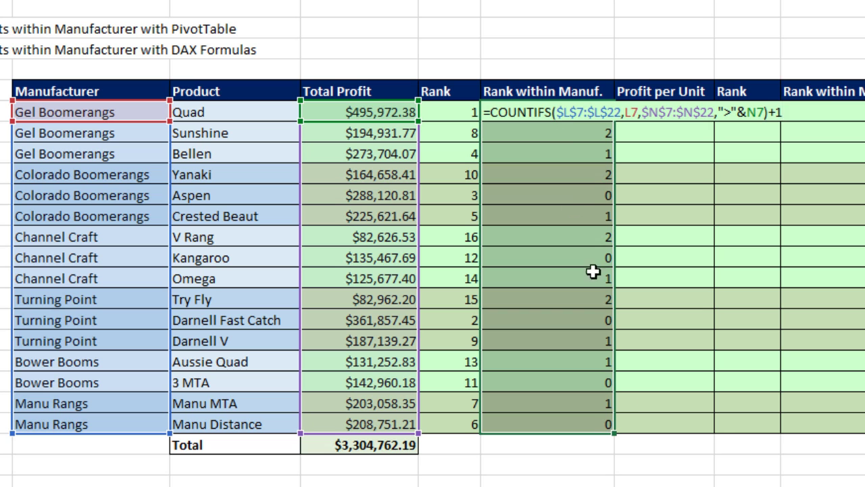
key(ctrl+Return)
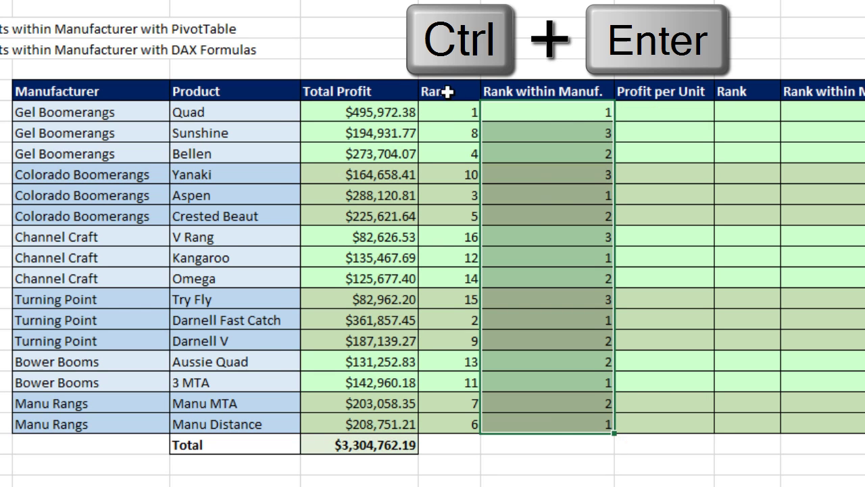
drag(545, 138, 544, 150)
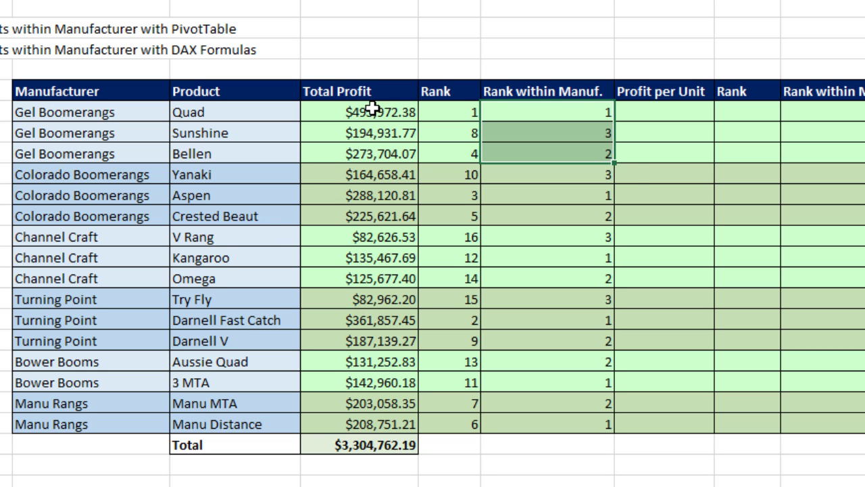
- Unhide the columns between D and L to show the product table with retail prices and standard costs
click(660, 113)
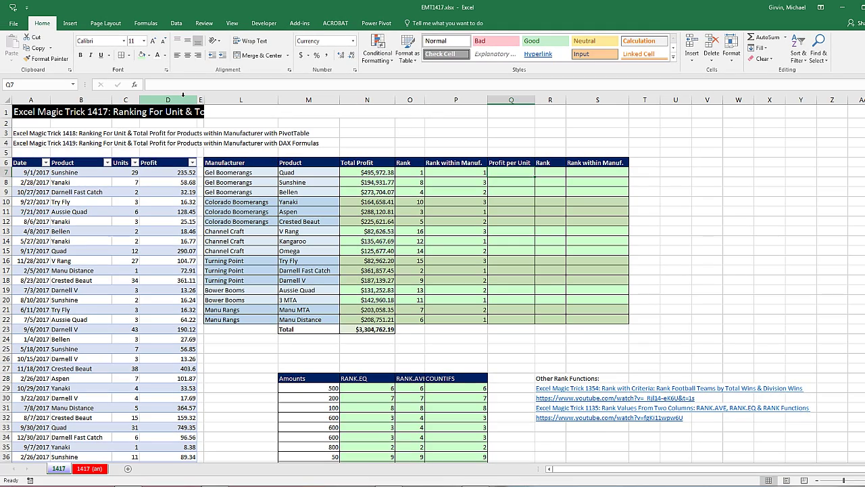
drag(183, 95, 238, 101)
right_click(238, 101)
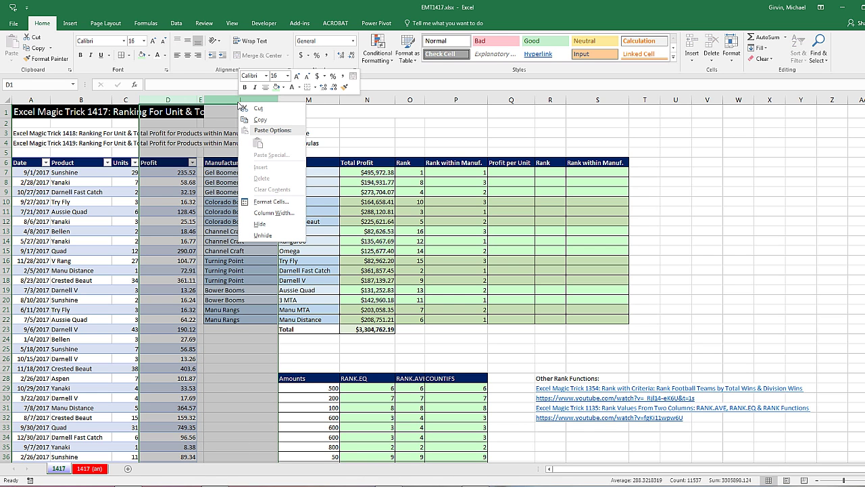
click(263, 236)
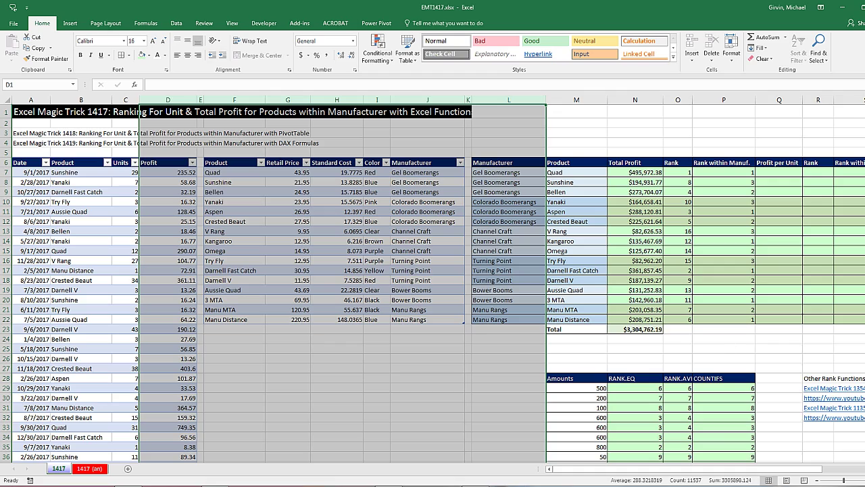
- Start the Profit per Unit formula in Q7 with the retail price lookup =VLOOKUP(M7,dProduct,2,0), leaving the cell in edit mode
scroll(800, 388, right, 5)
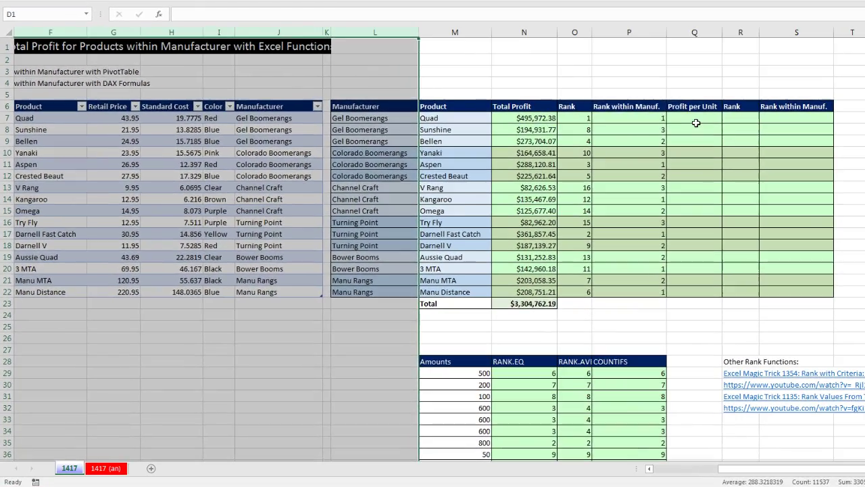
click(587, 174)
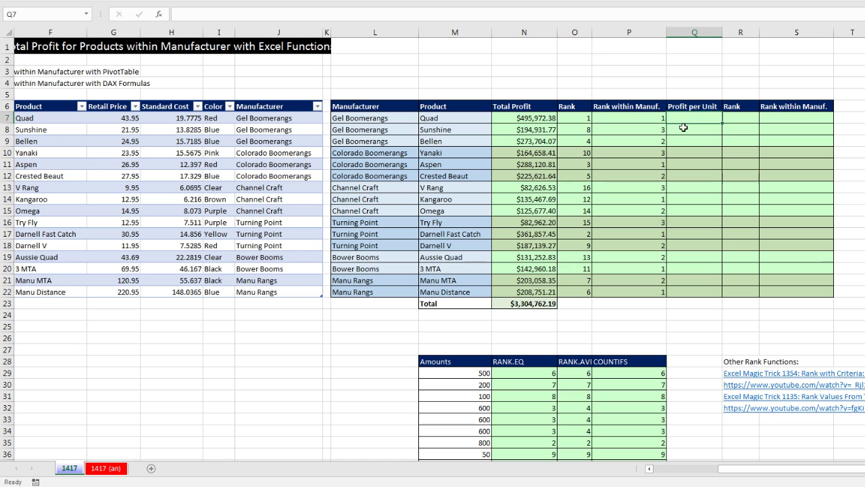
text(=vl)
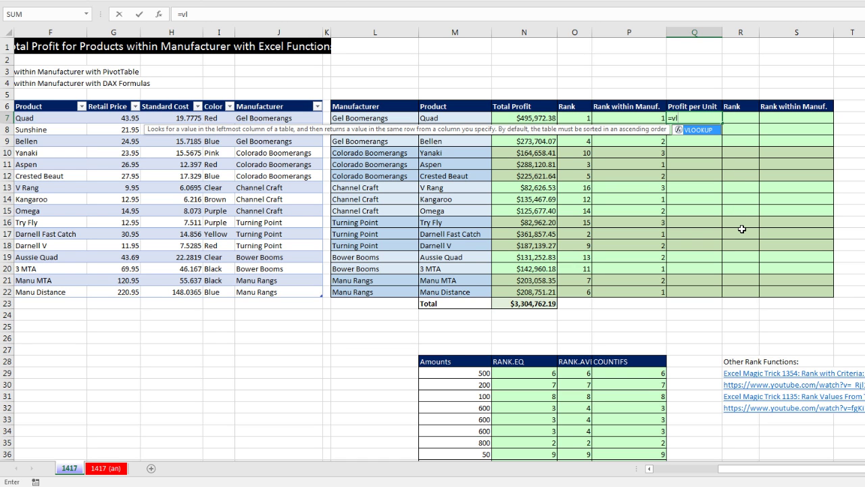
key(Tab)
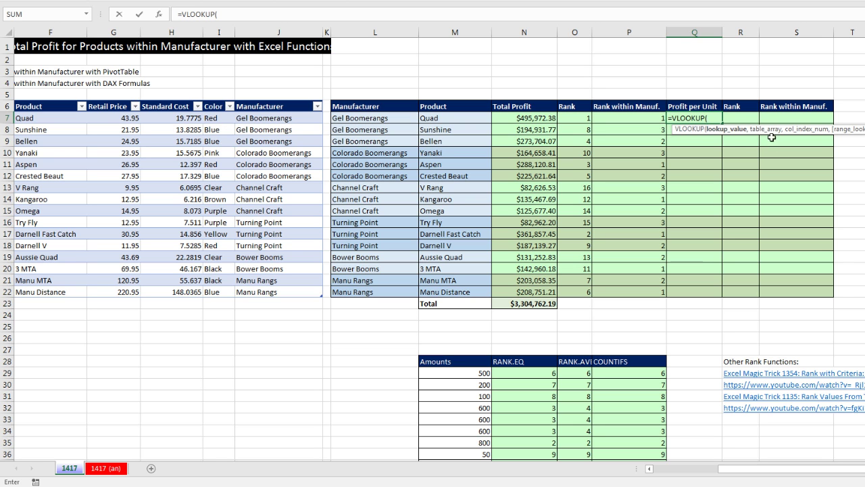
click(471, 120)
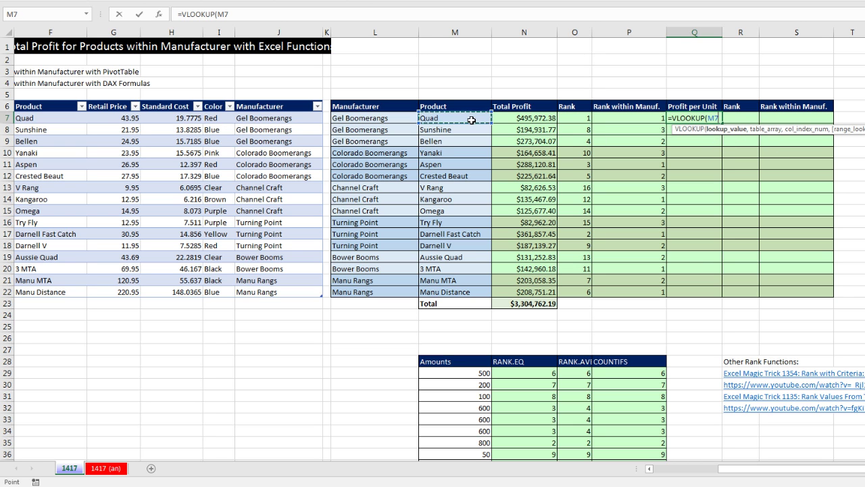
text(,)
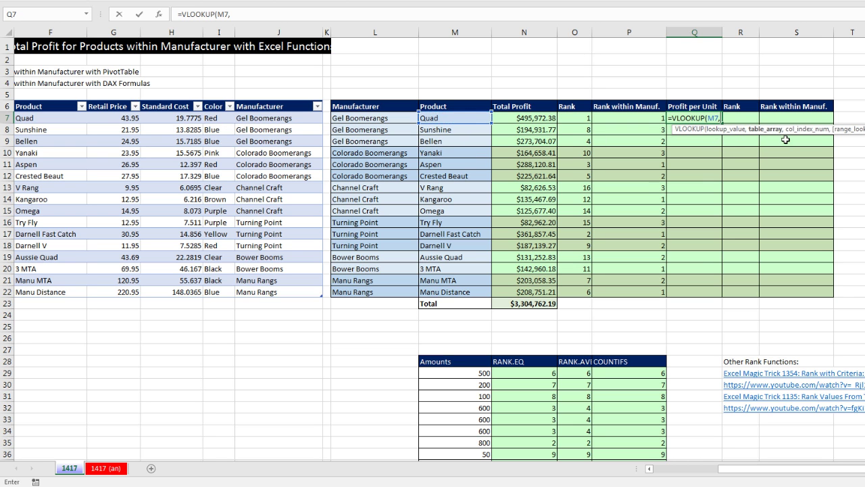
drag(32, 117, 274, 292)
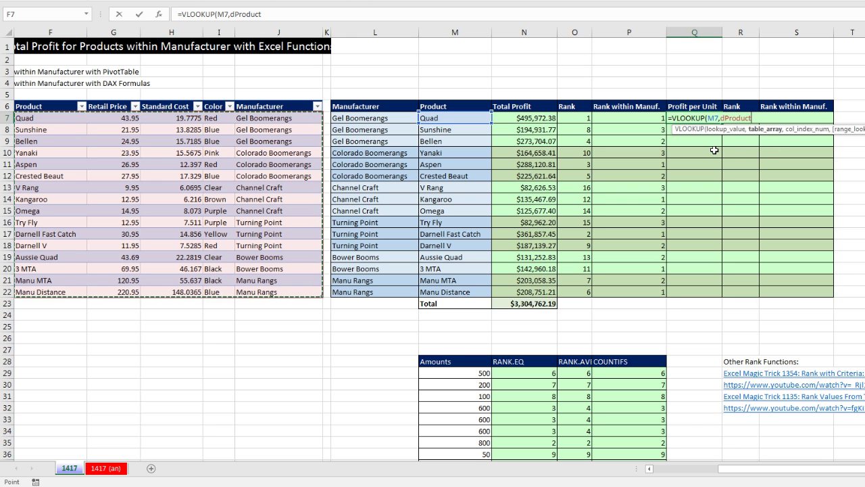
text(,)
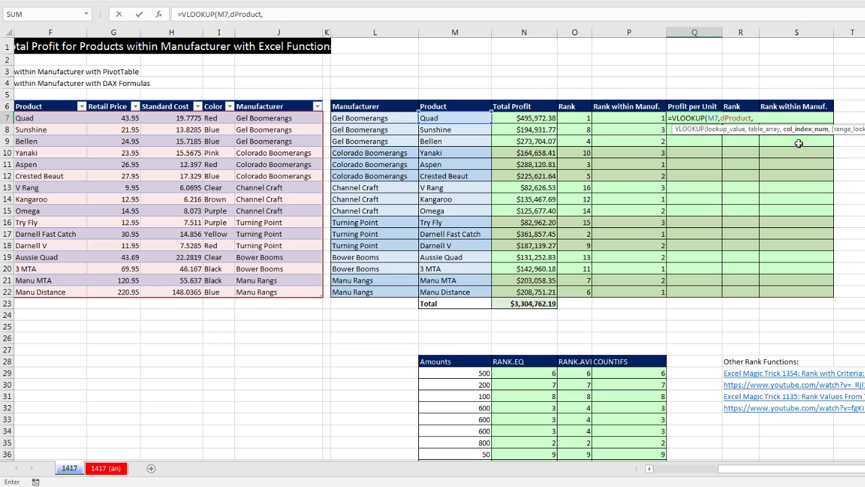
text(2,0)
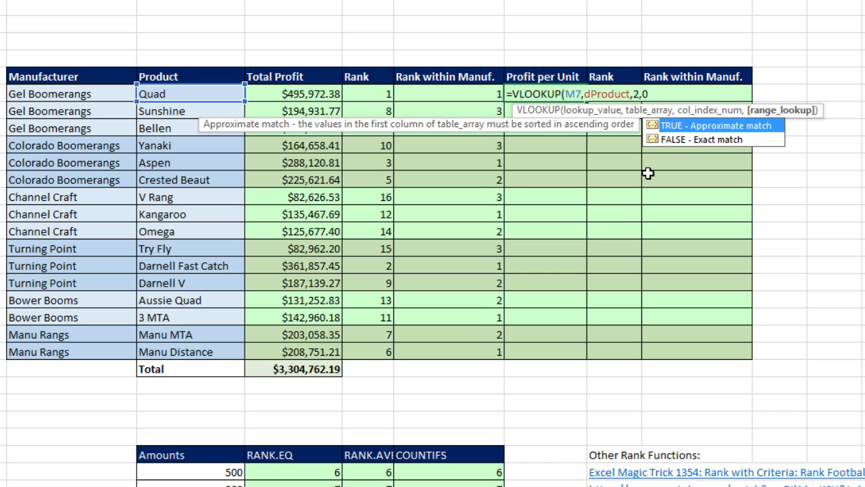
key(Escape)
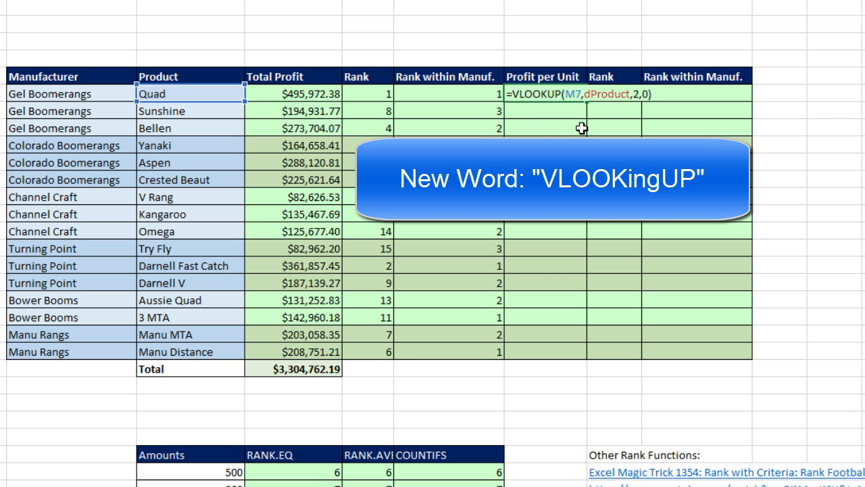
- Subtract the standard cost lookup, completing Q7 as =VLOOKUP(M7,dProduct,2,0)-VLOOKUP(M7,dProduct,3,0)
drag(512, 94, 666, 92)
key(ctrl+c)
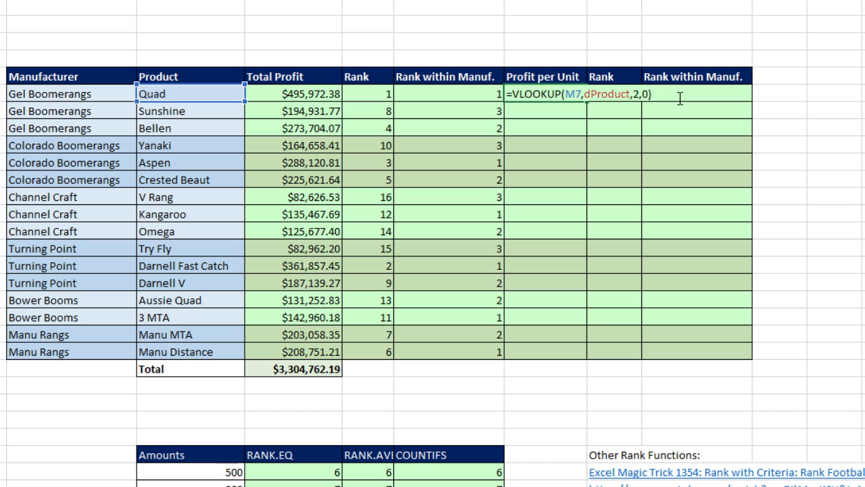
text(-)
key(ctrl+v)
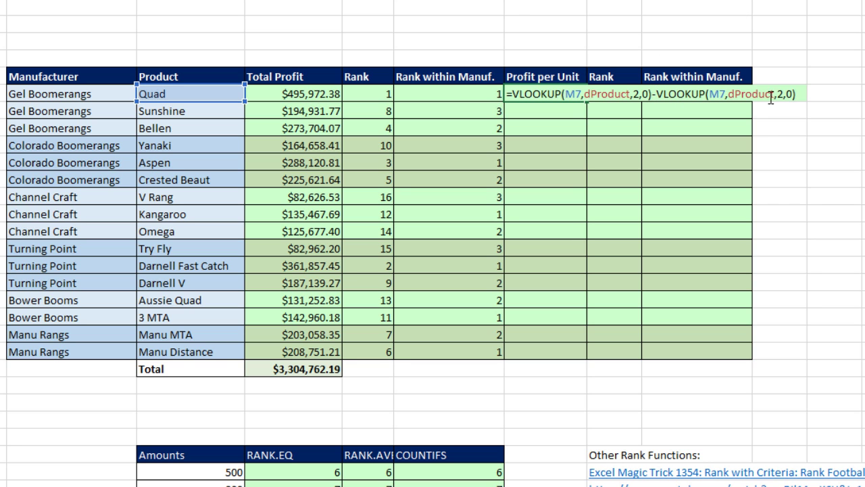
double_click(781, 94)
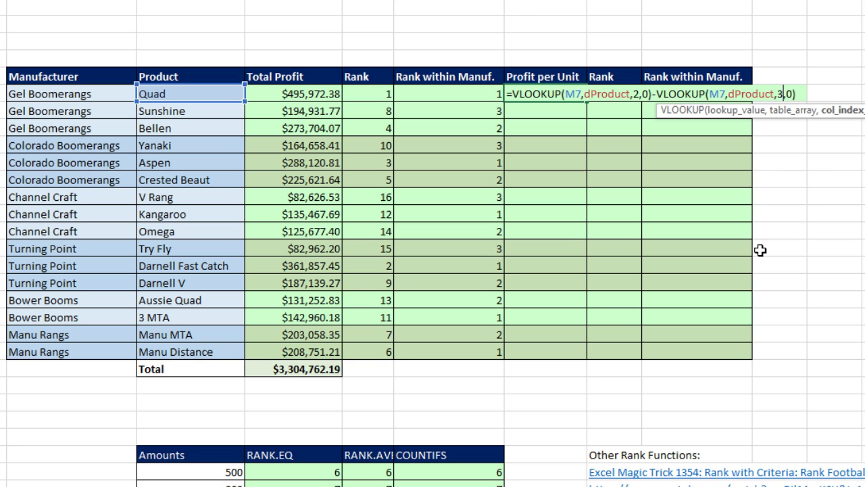
key(ctrl+Return)
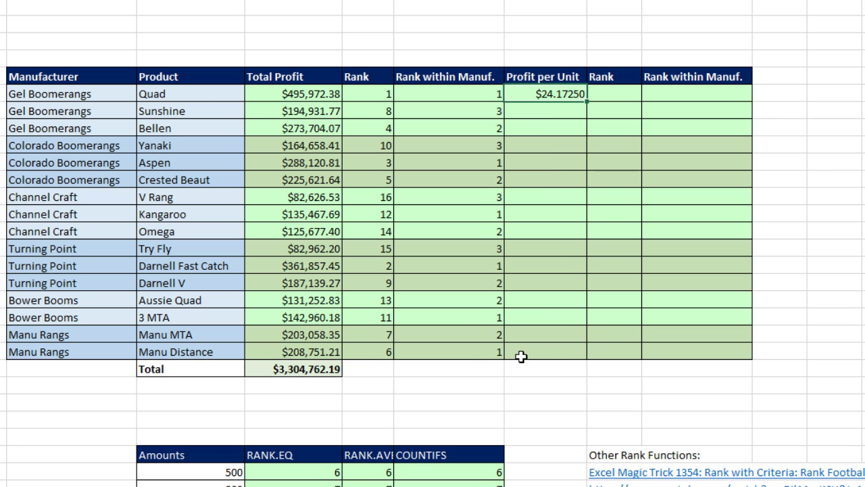
- Fill the Profit per Unit formula from Q7 through Q22 without changing the cell formatting
key(shift)
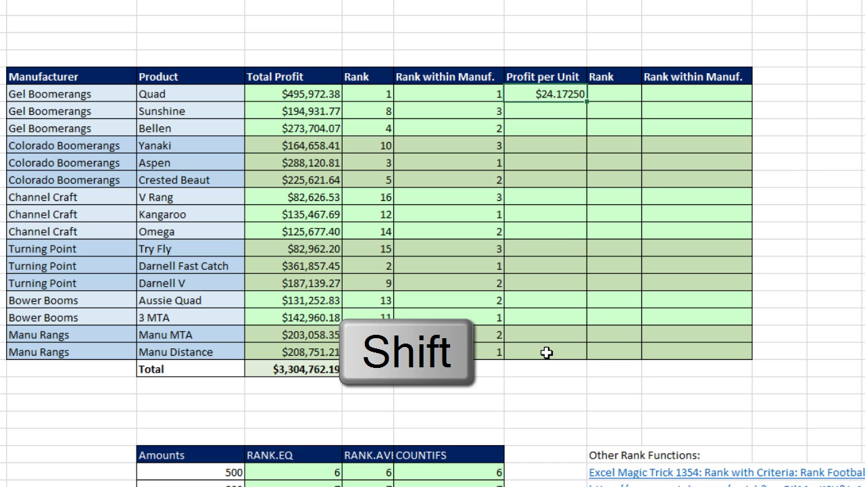
shift+click(546, 352)
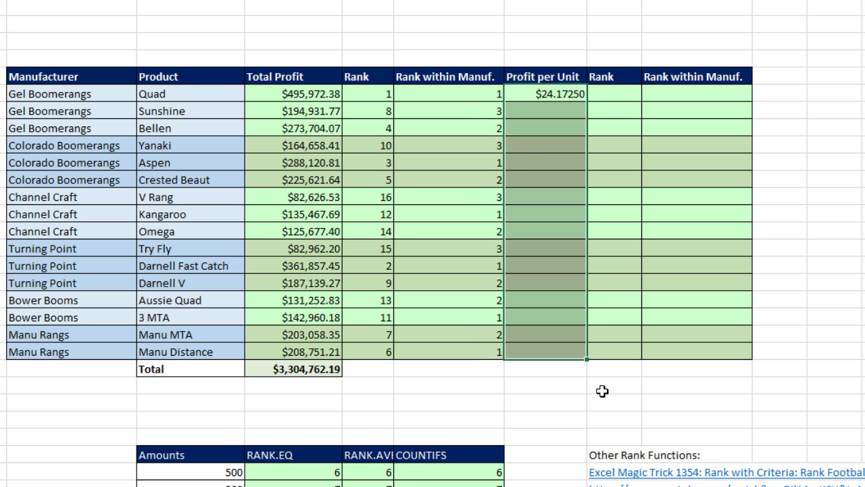
key(F2)
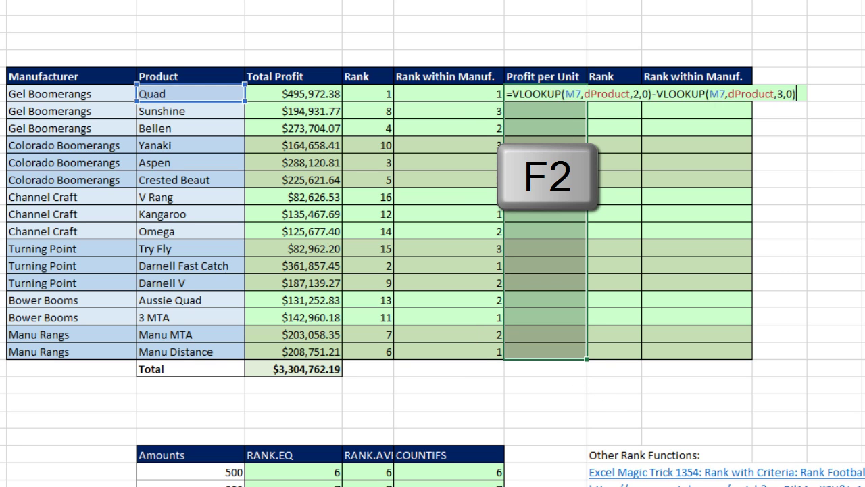
key(ctrl+Return)
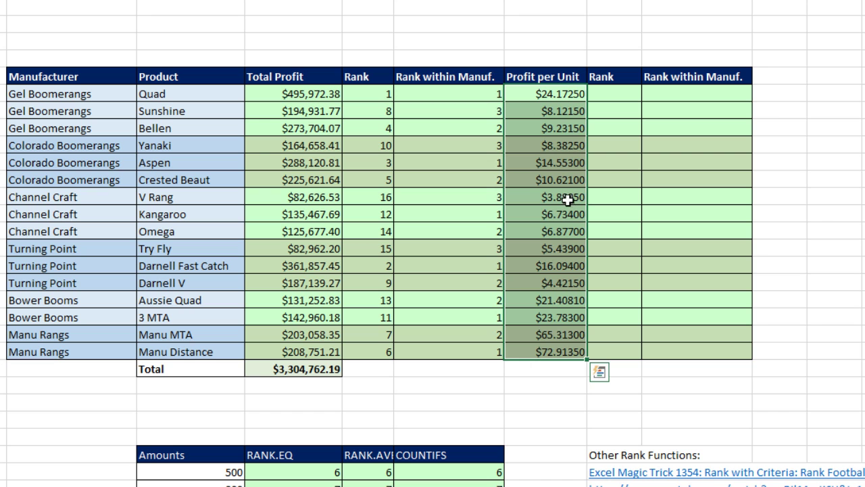
- Enter the Rank formula for Profit per Unit, =RANK.EQ(Q7,$Q$7:$Q$22), in cell R7
click(602, 94)
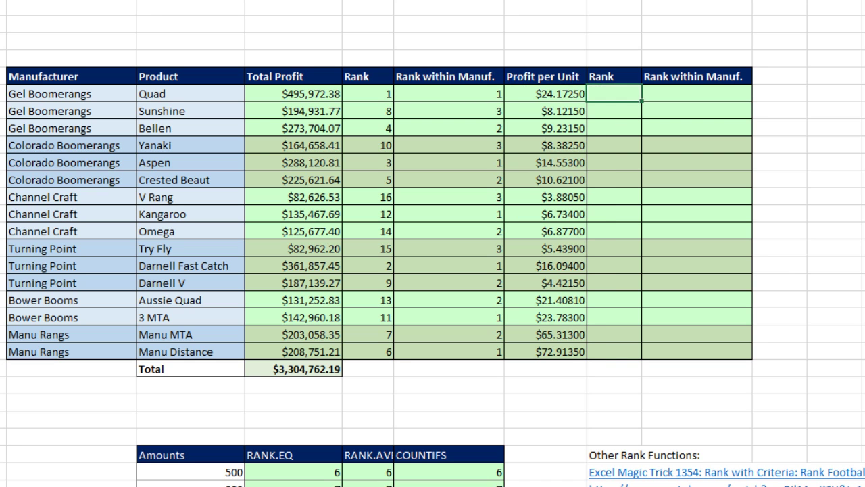
text(=ran)
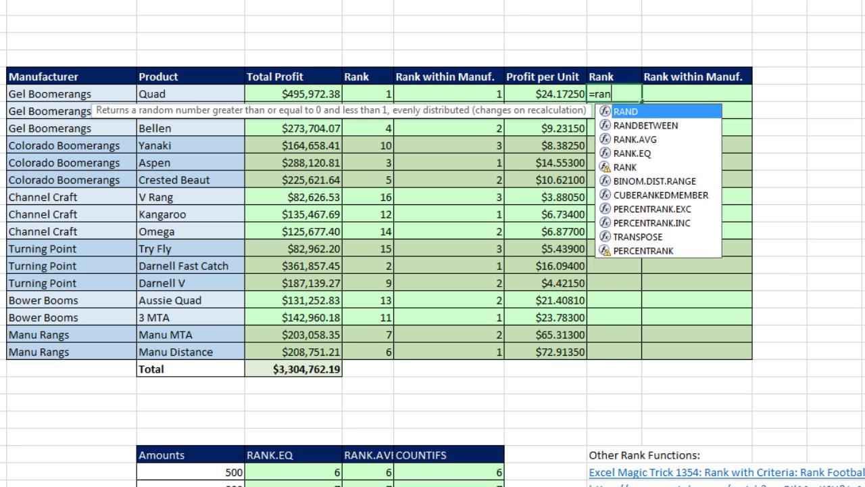
text(k.e)
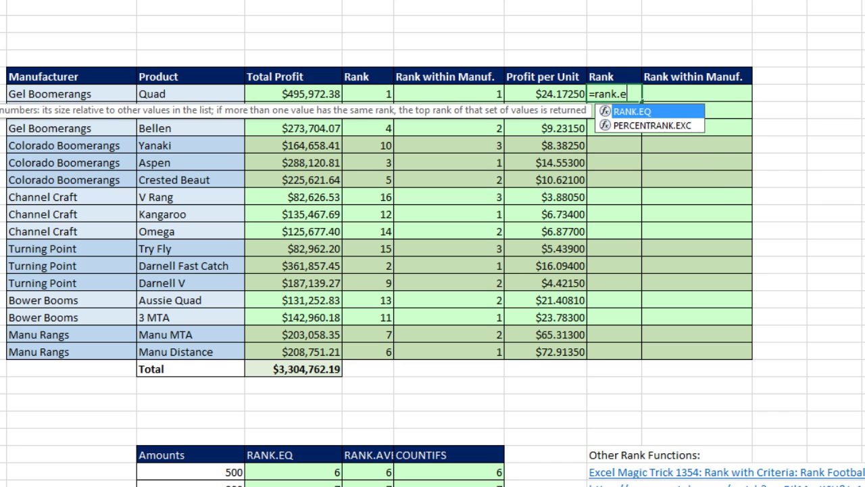
key(Tab)
key(Left)
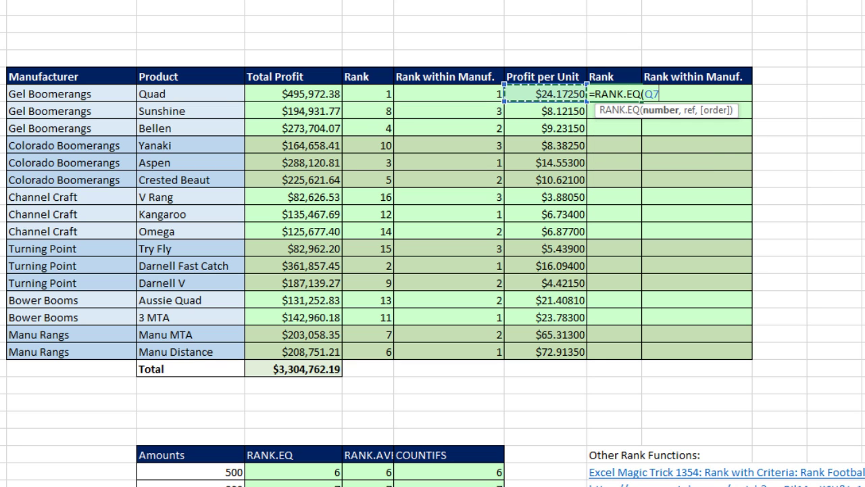
text(,)
key(Left)
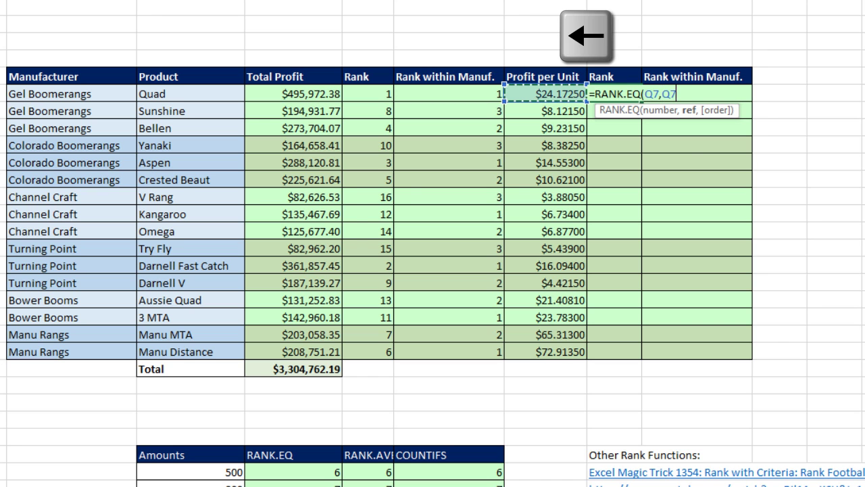
key(ctrl+shift+Down)
key(F4)
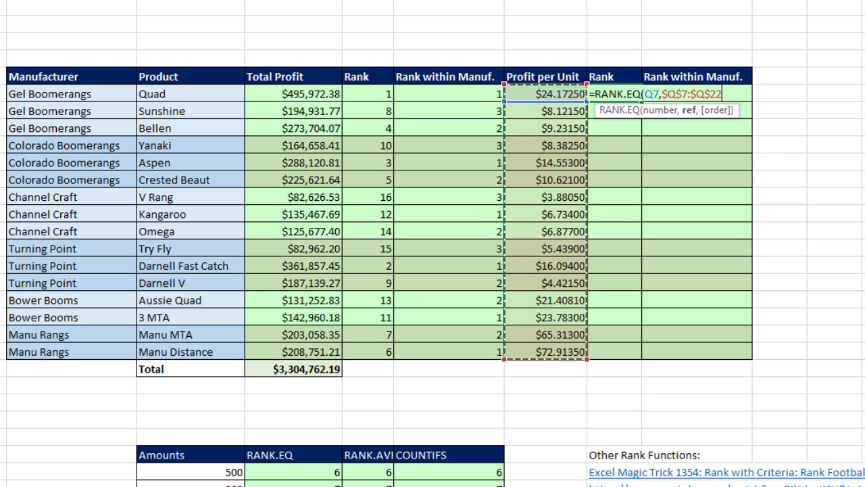
text())
key(ctrl+Return)
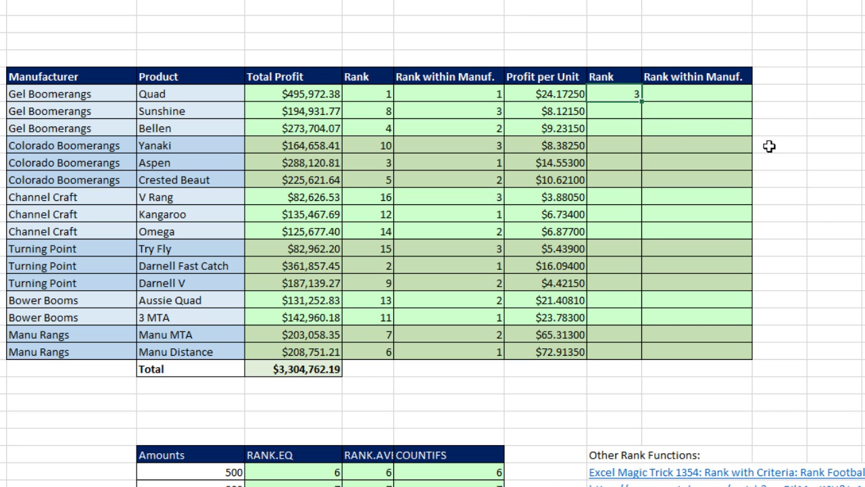
- Fill the Profit per Unit Rank formula from R7 through R22 without changing the cell formatting
double_click(641, 100)
key(shift+alt+F10)
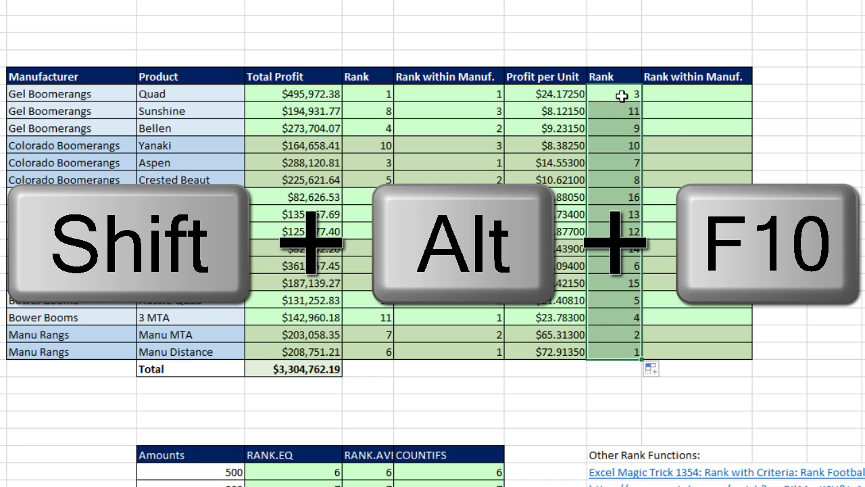
key(shift+alt+F10)
key(Down)
key(Down)
key(Down)
key(Return)
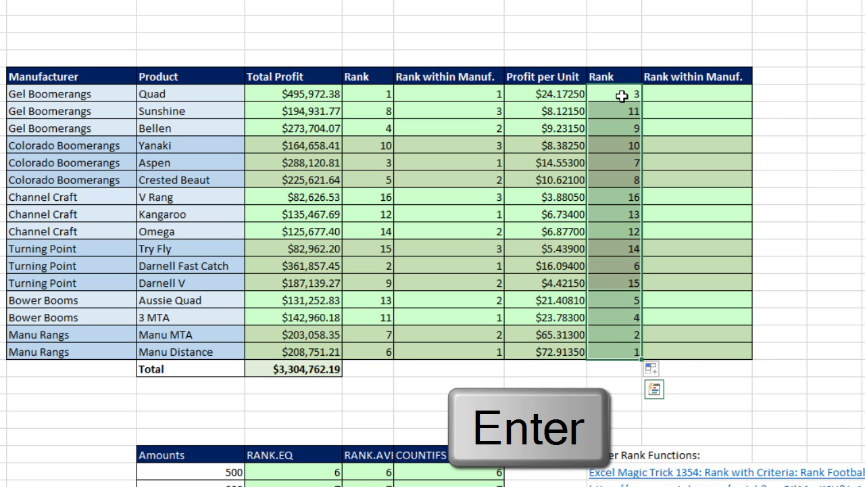
- Start the Rank within Manuf. formula in S7 with the manufacturer condition, =COUNTIFS($L$7:$L$22,L7, leaving the cell in edit mode
click(669, 94)
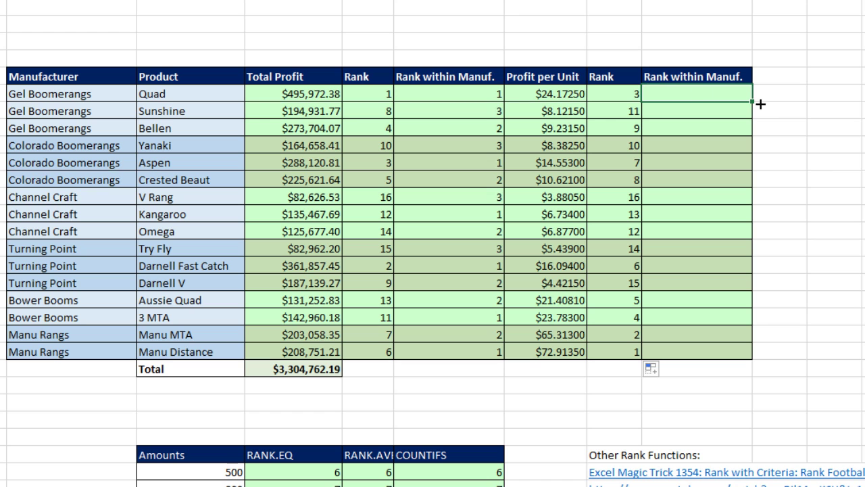
text(=c)
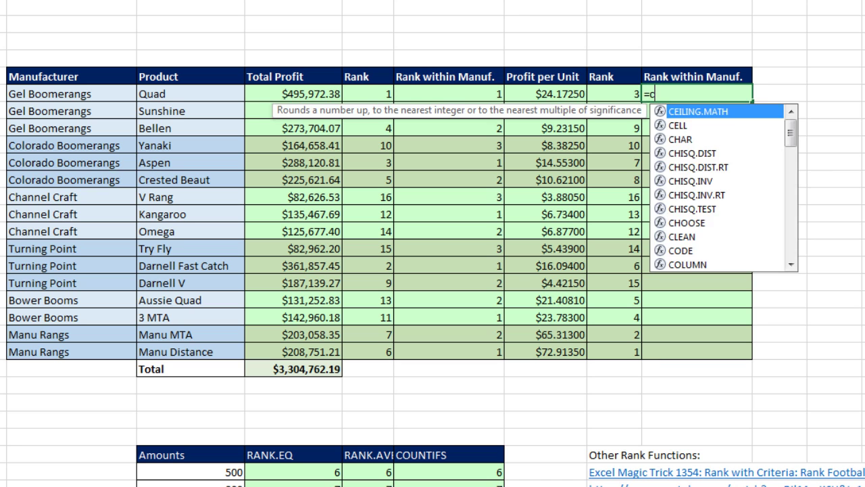
text(ountifs()
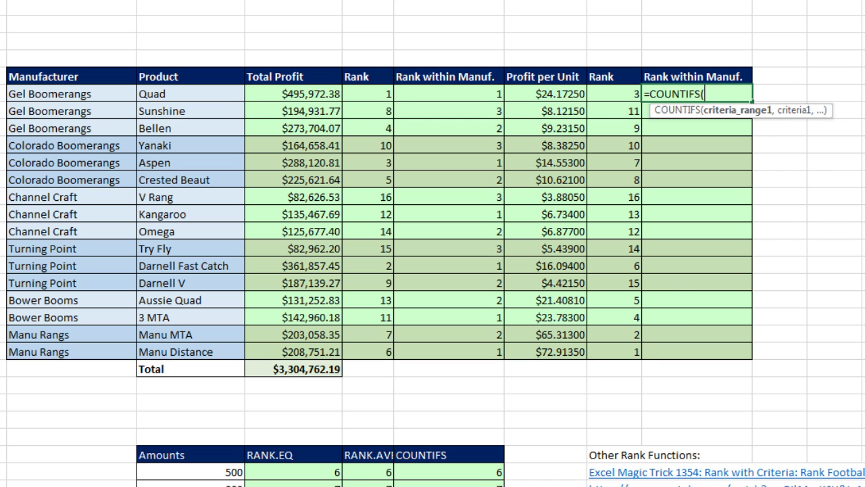
drag(91, 95, 99, 354)
key(F4)
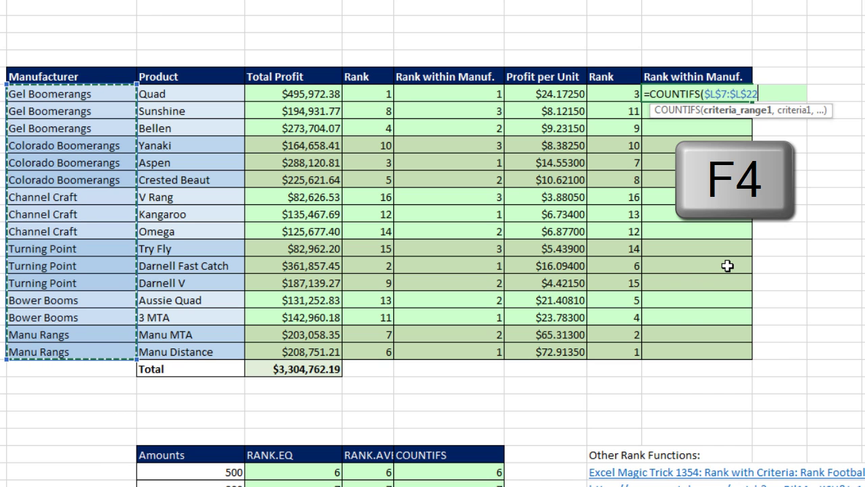
text(,)
click(113, 95)
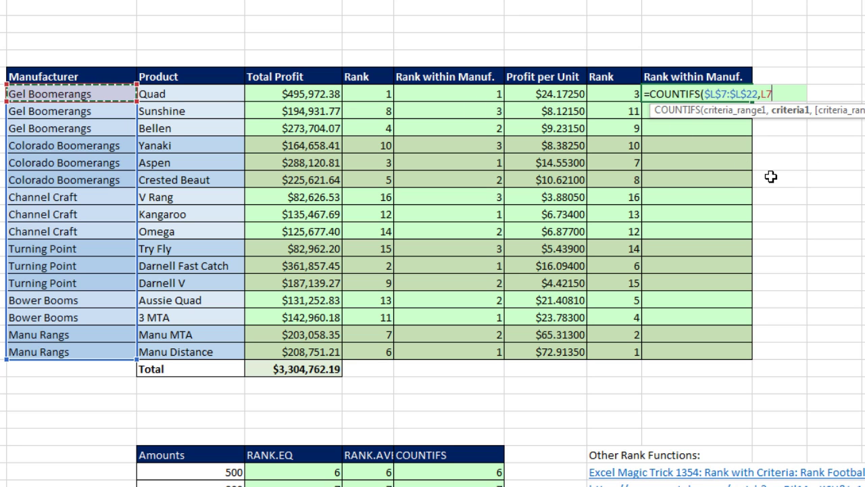
- Add the greater-than Profit per Unit condition and plus one, completing S7 as =COUNTIFS($L$7:$L$22,L7,$Q$7:$Q$22,">"&Q7)+1
text(,)
click(544, 94)
drag(540, 142, 542, 352)
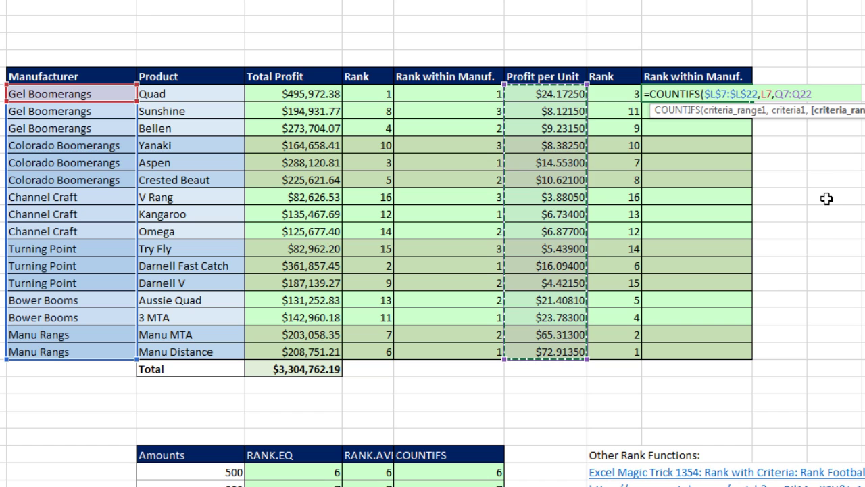
key(F4)
text(,">)
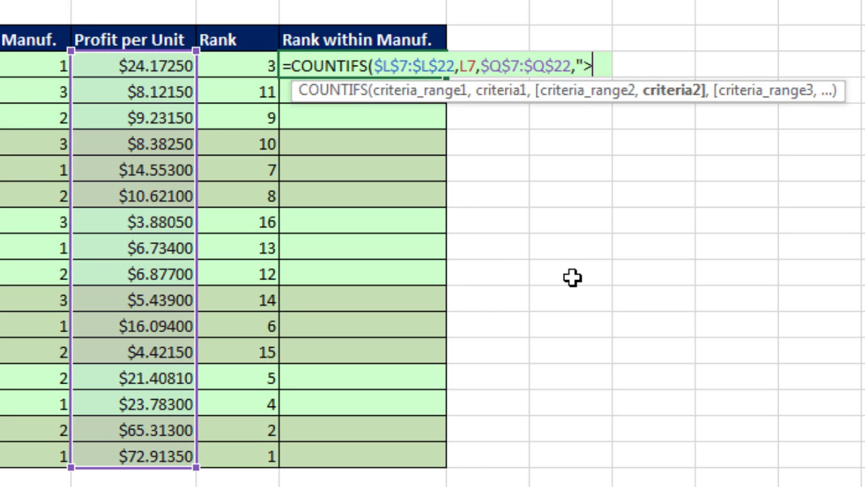
text("&)
key(Left)
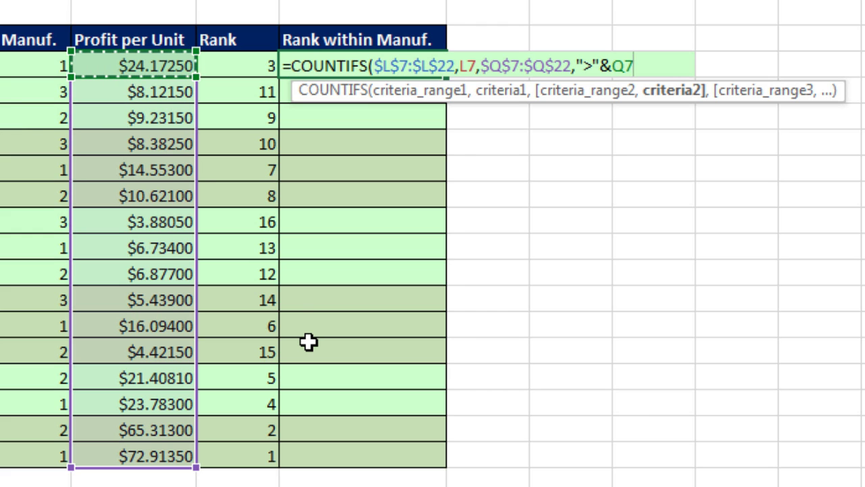
text()+1)
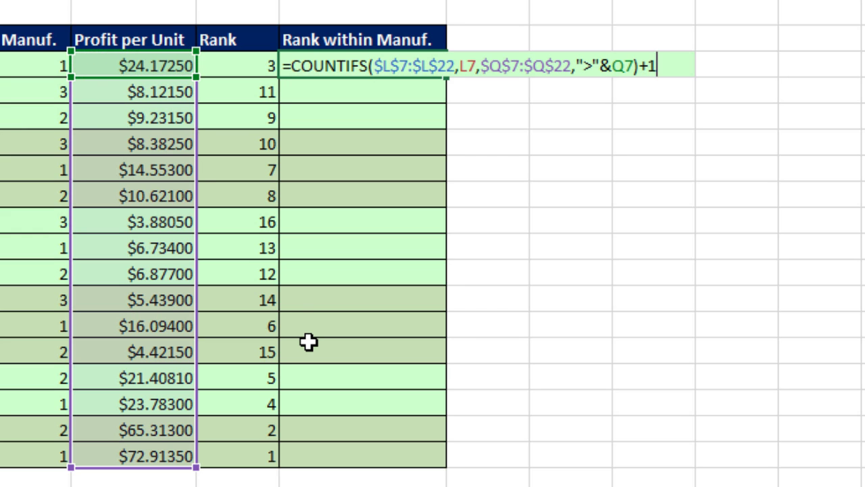
key(ctrl+Return)
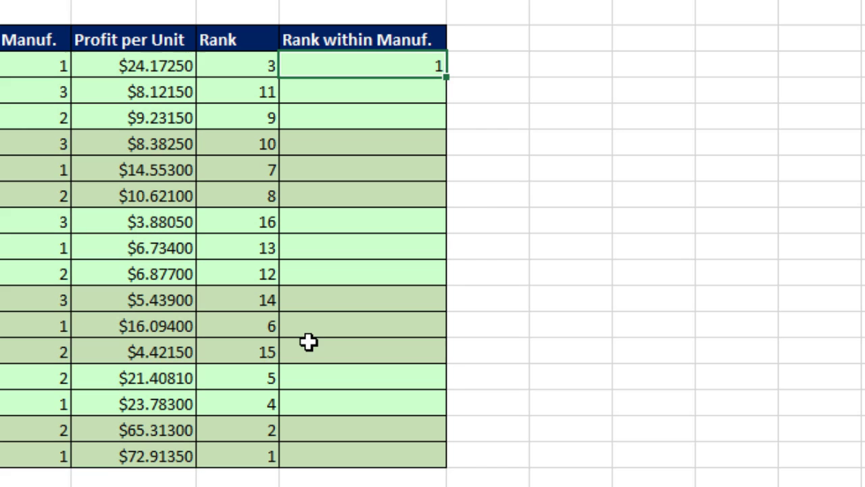
- Fill the Rank within Manuf. formula from S7 through S22 without changing the cell formatting
double_click(444, 77)
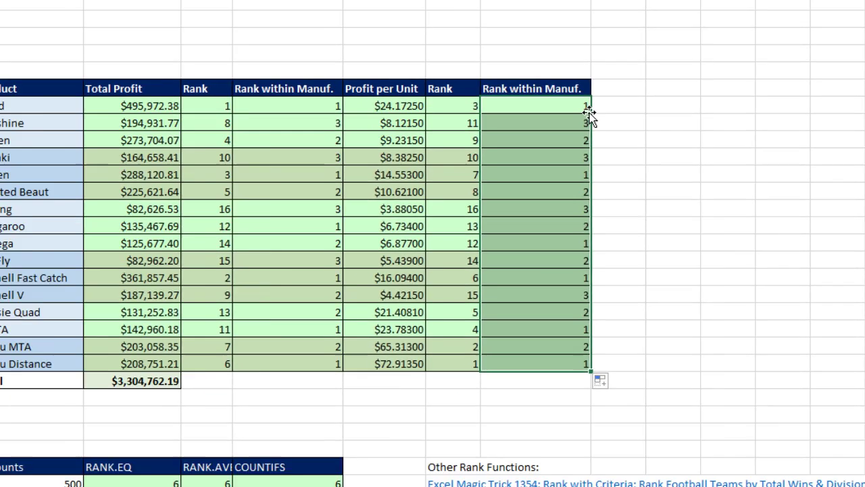
key(alt+shift+F10)
key(Down)
key(Down)
key(Down)
key(Return)
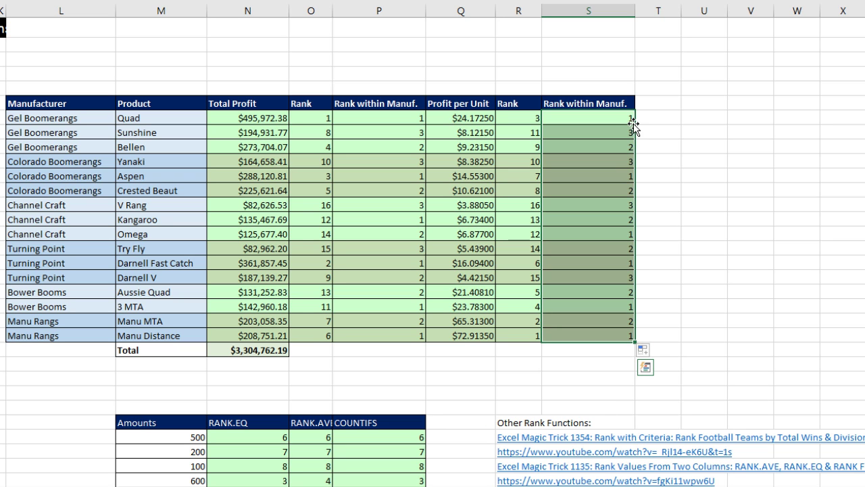
- Examine the formulas in N7 through S7 one by one, leaving them unedited, to review the profit and rank calculations
double_click(263, 117)
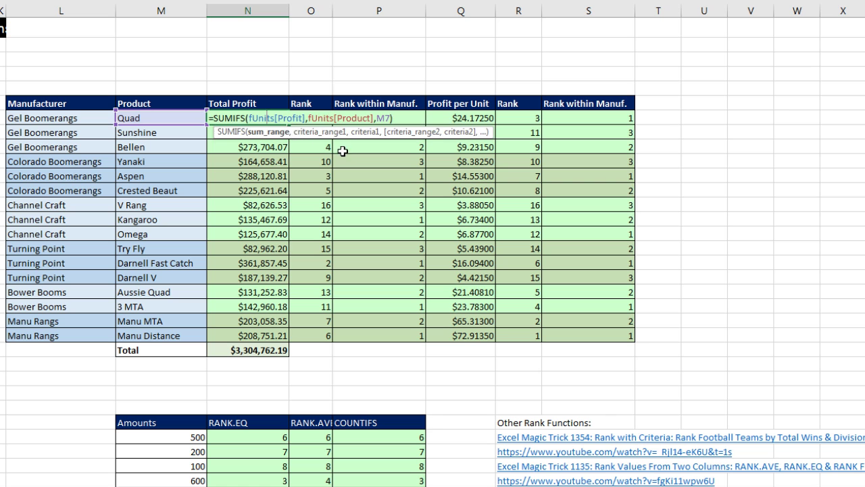
key(Escape)
double_click(321, 117)
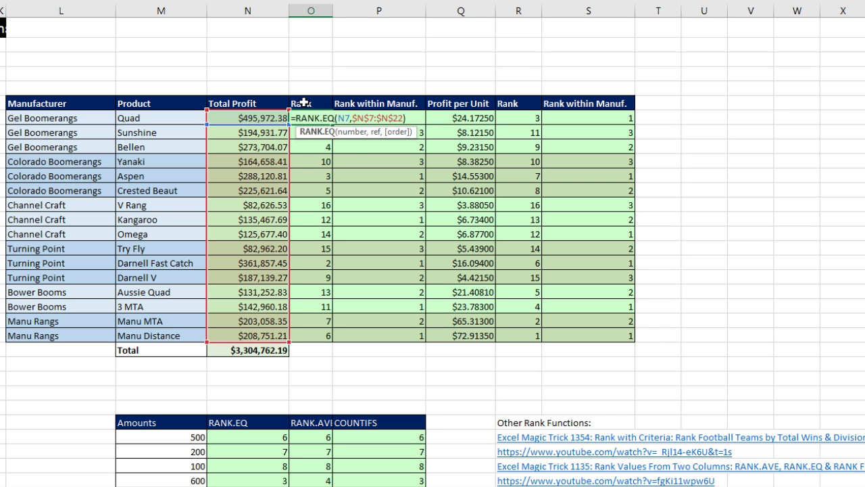
key(Escape)
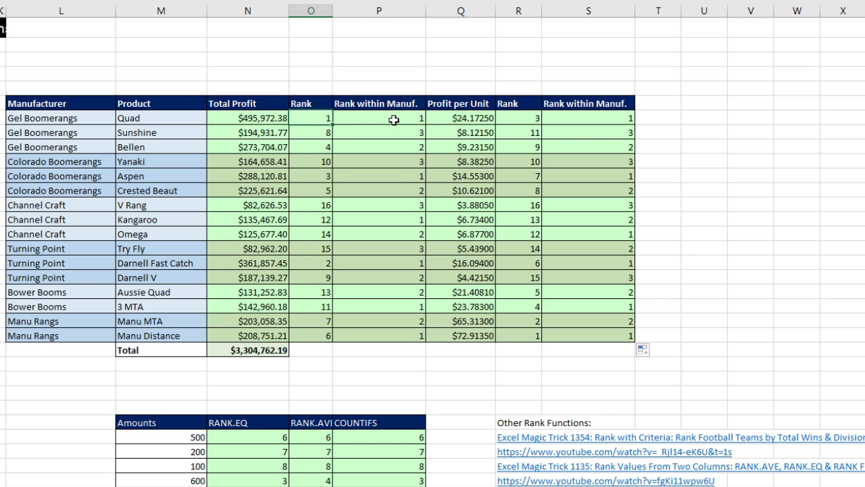
double_click(392, 119)
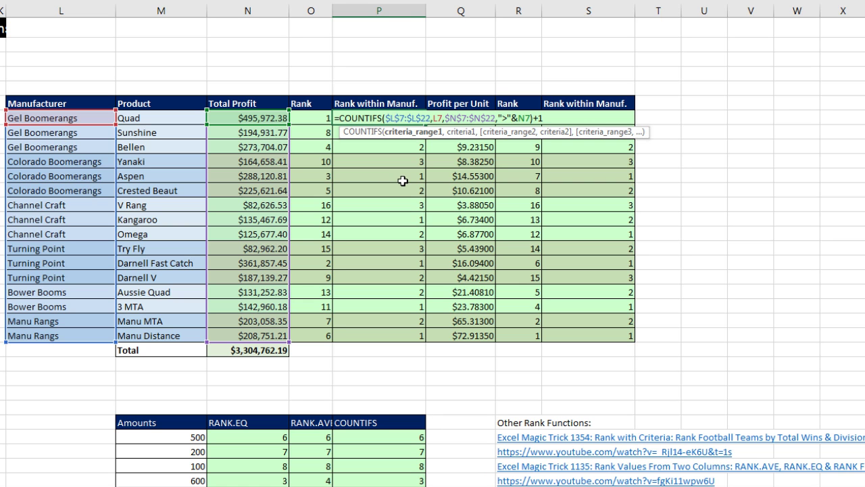
key(Escape)
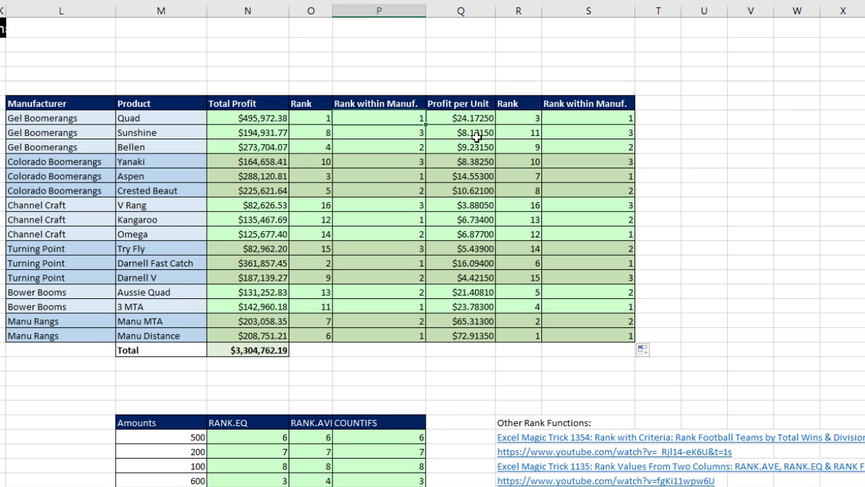
double_click(478, 119)
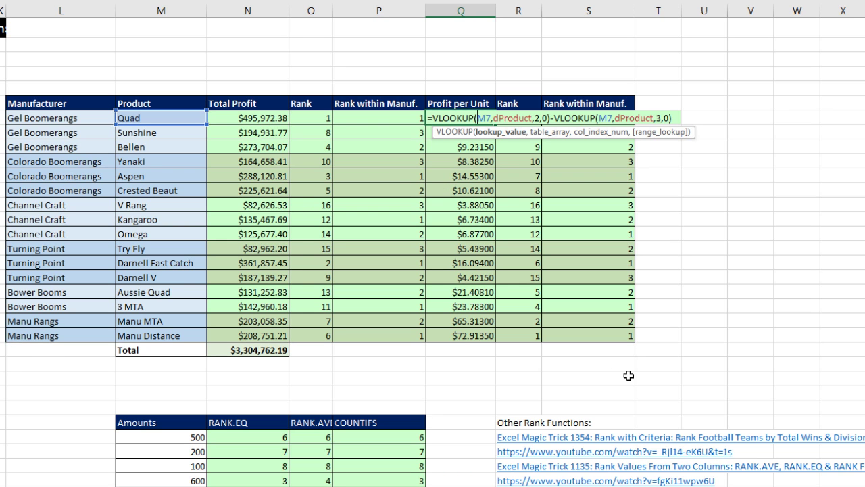
key(Escape)
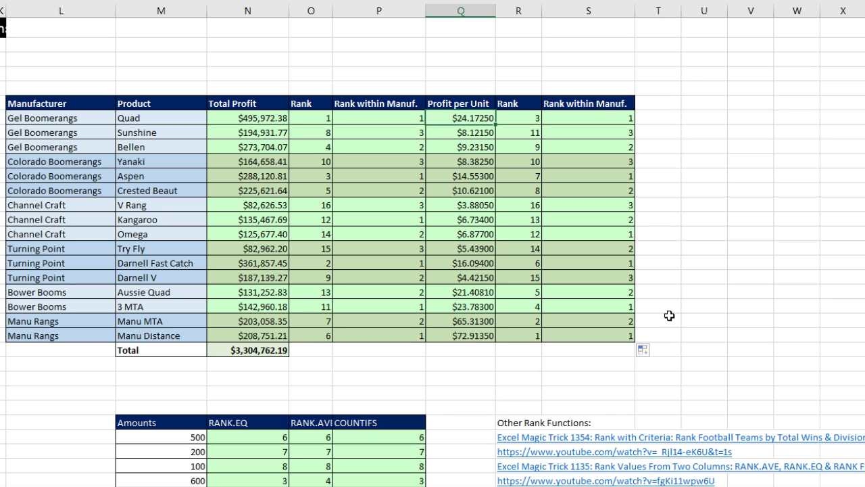
double_click(518, 118)
key(Escape)
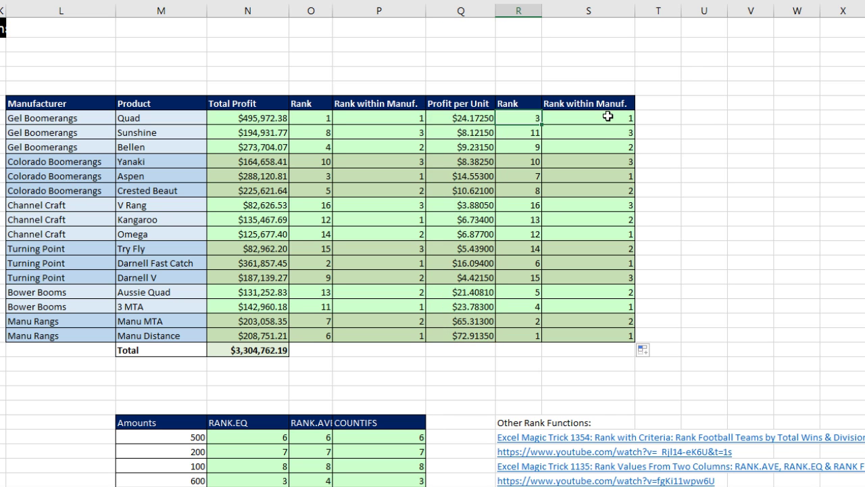
double_click(610, 117)
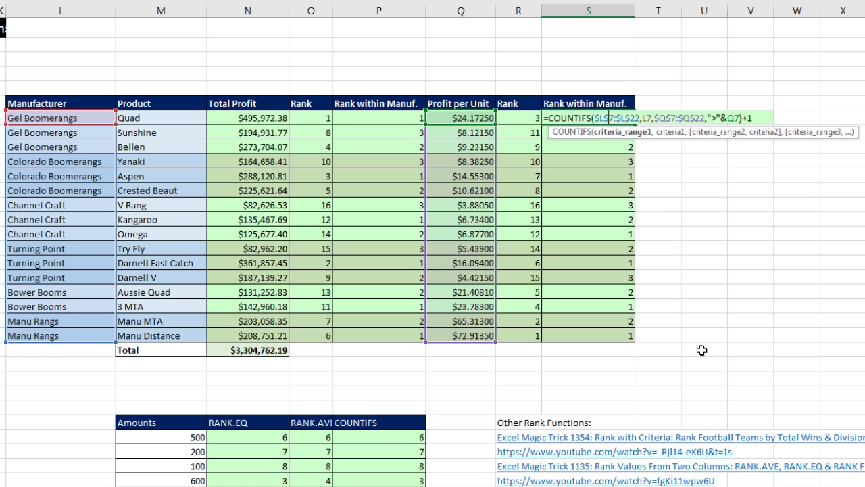